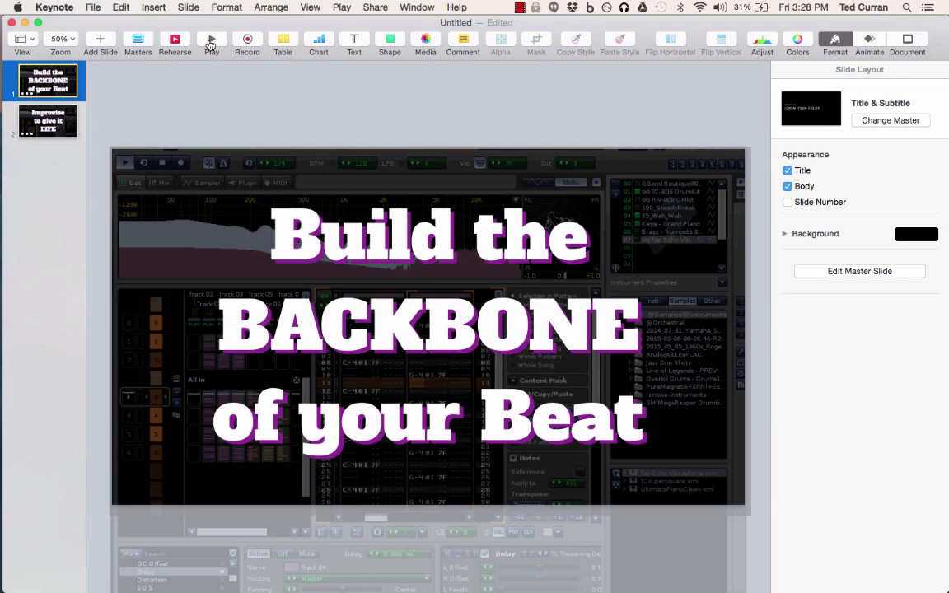
Step: Bring up the macOS app switcher from the Keynote title slides
key(super+Tab)
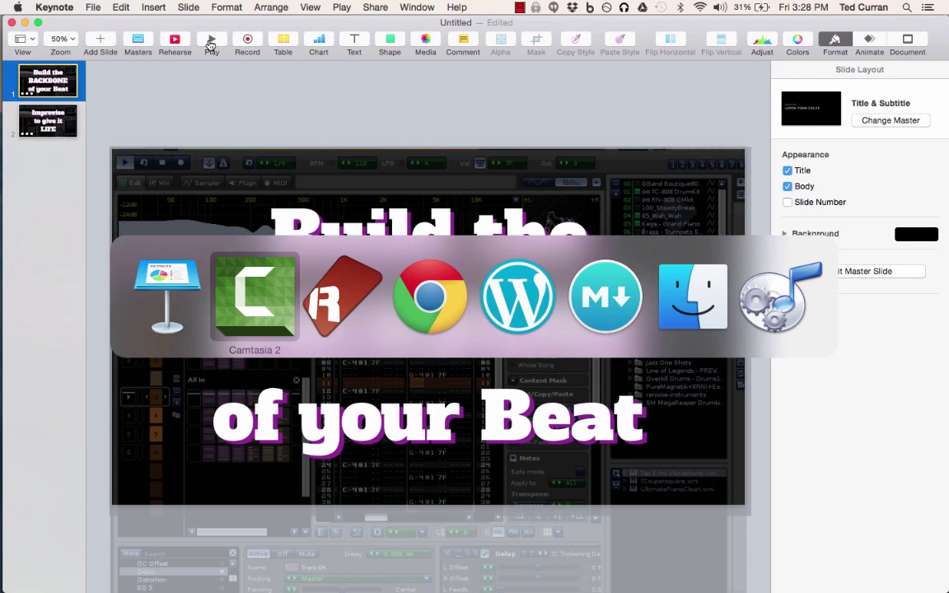
Step: Switch to Renoise, open TrueSchool's Renoise Starter Pack in the browser, and hide Advanced Edit
key(super+Tab)
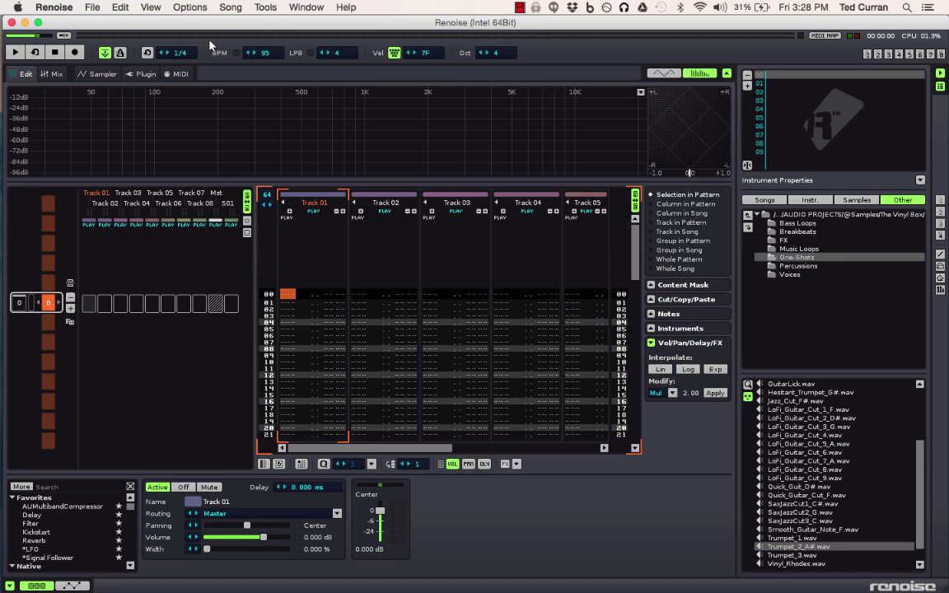
click(861, 215)
click(861, 215)
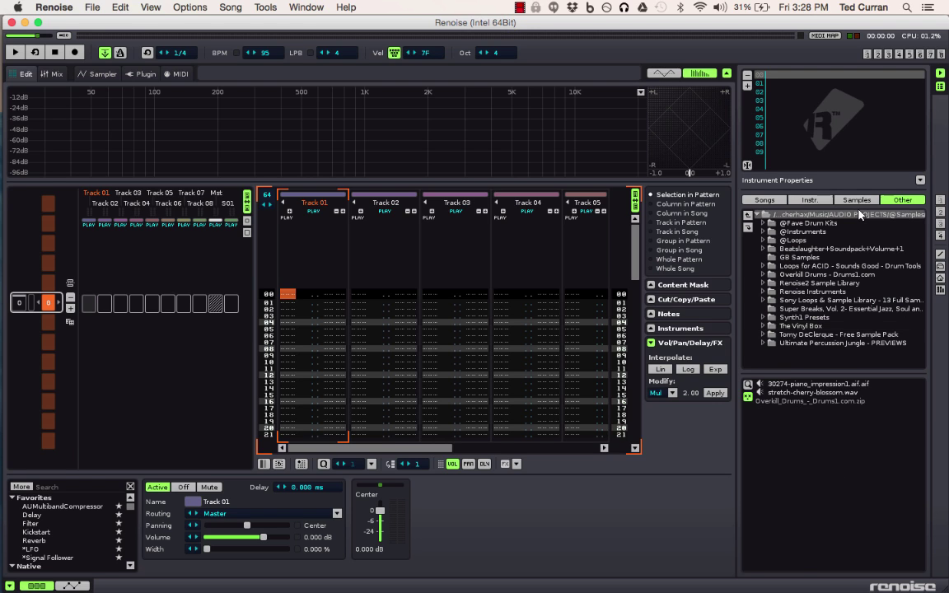
click(860, 214)
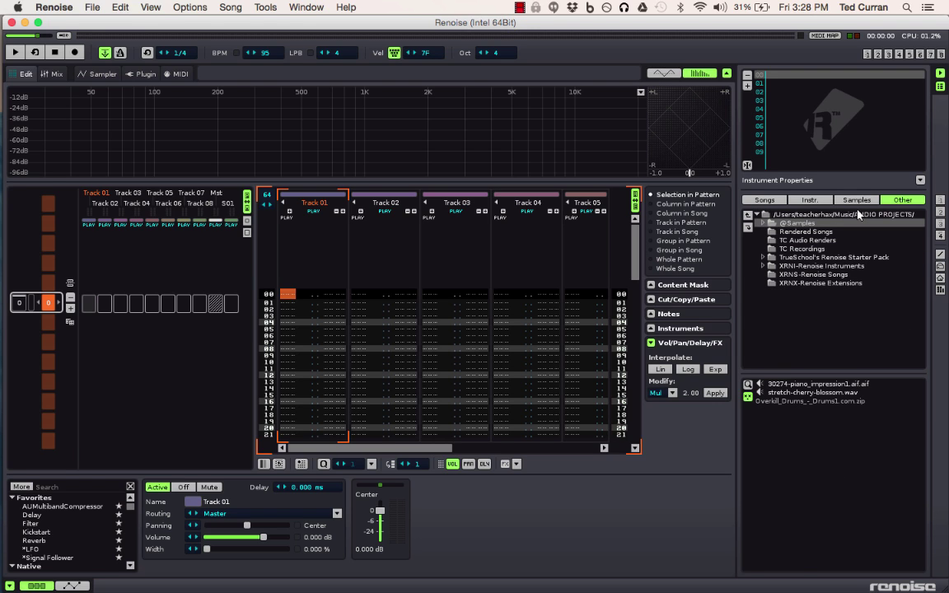
click(820, 258)
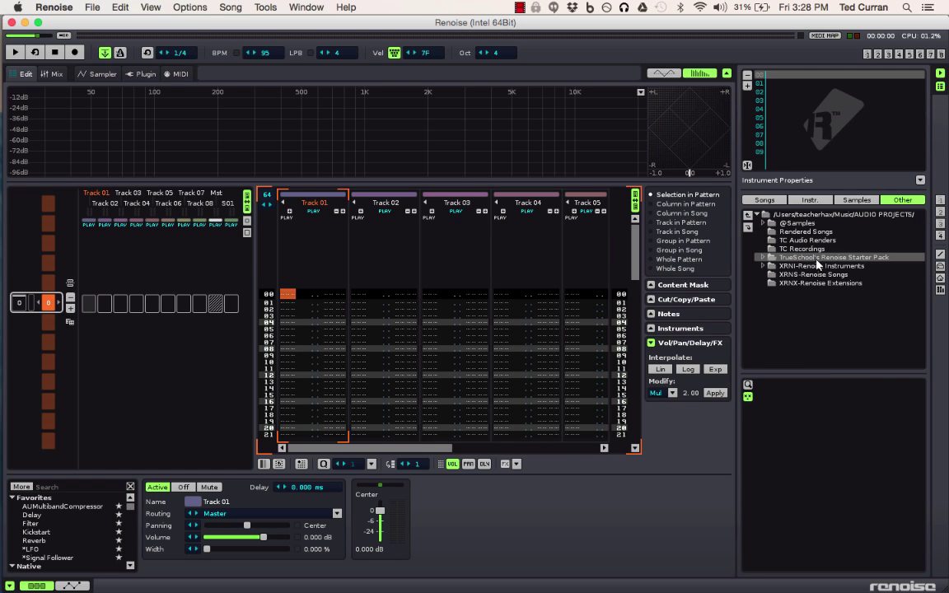
double_click(817, 260)
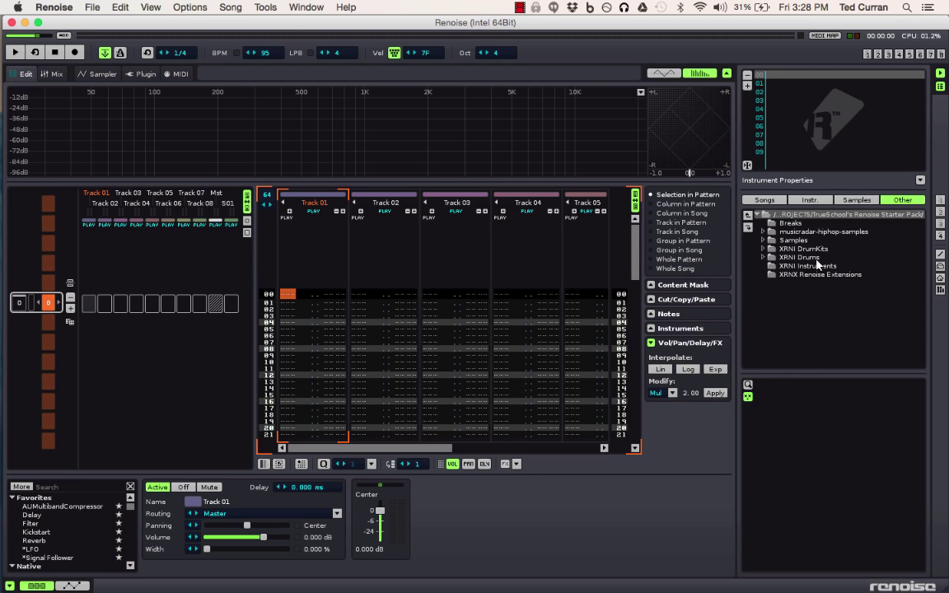
click(636, 200)
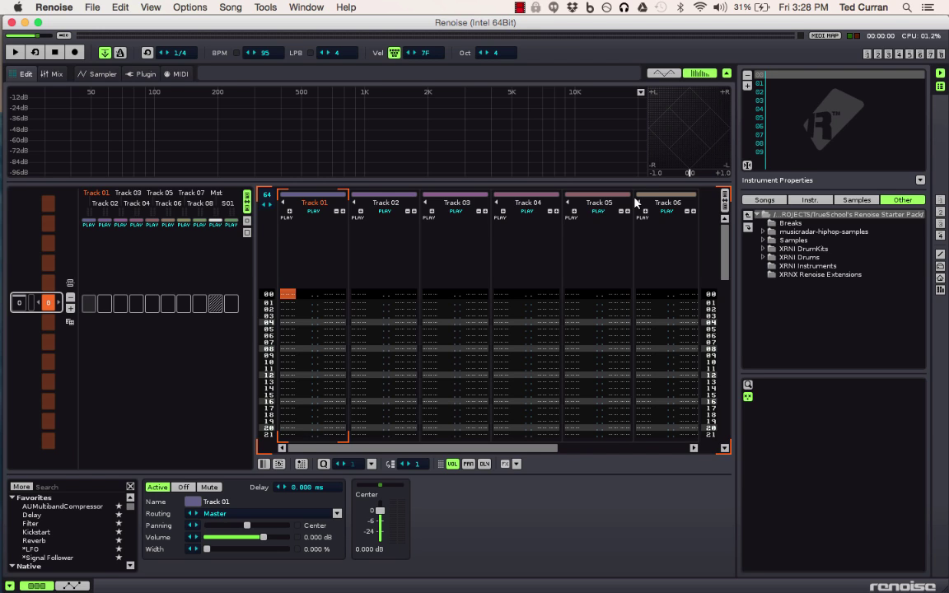
Step: Hide the track DSP area and pattern matrix so Tracks 01–08 fill the pattern editor
click(36, 586)
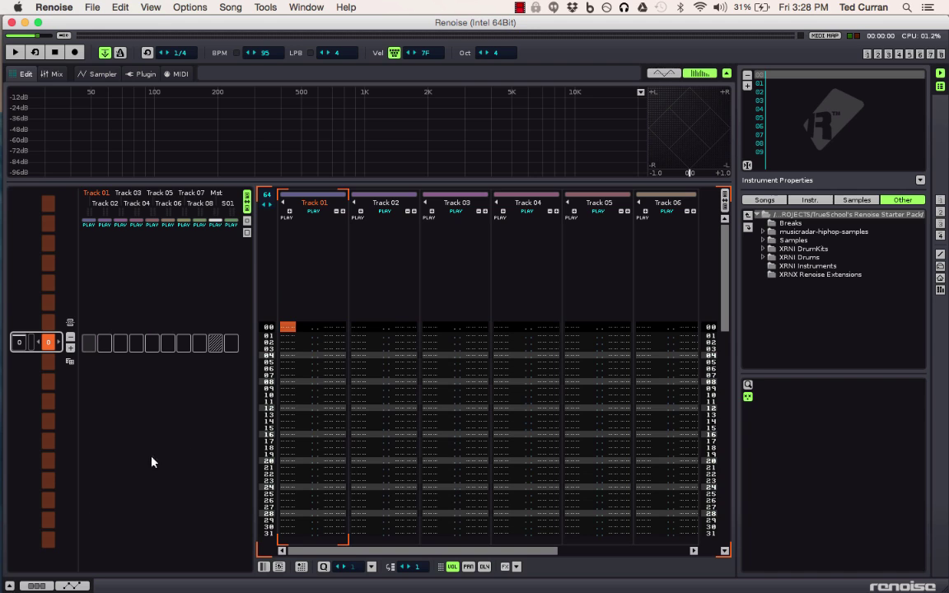
click(246, 201)
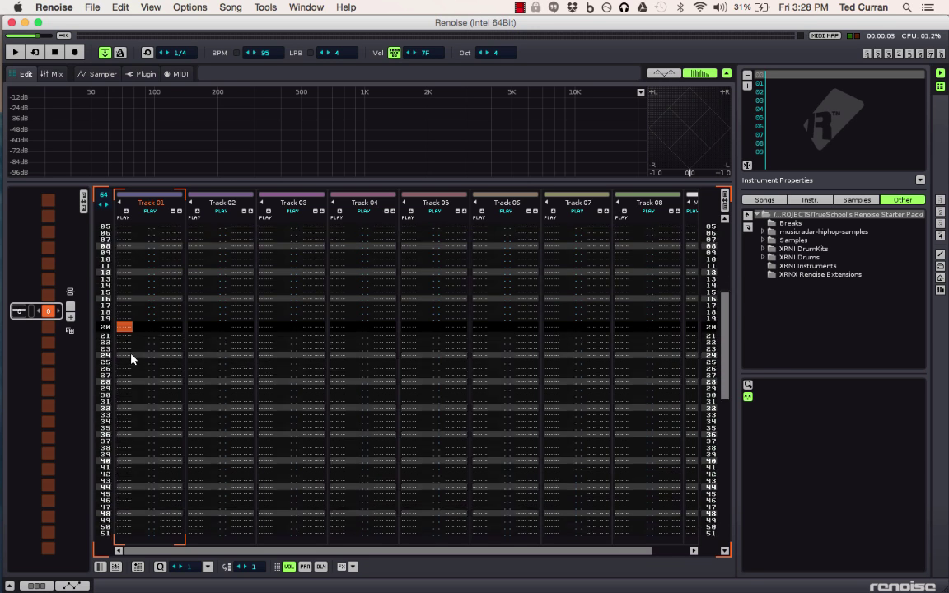
scroll(130, 359, up, 3)
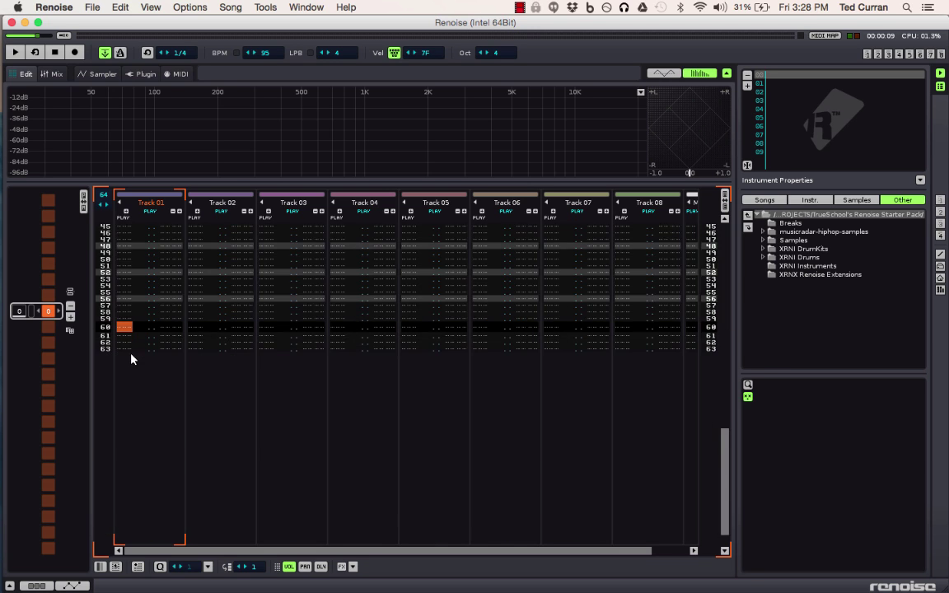
scroll(130, 354, down, 7)
scroll(129, 353, up, 6)
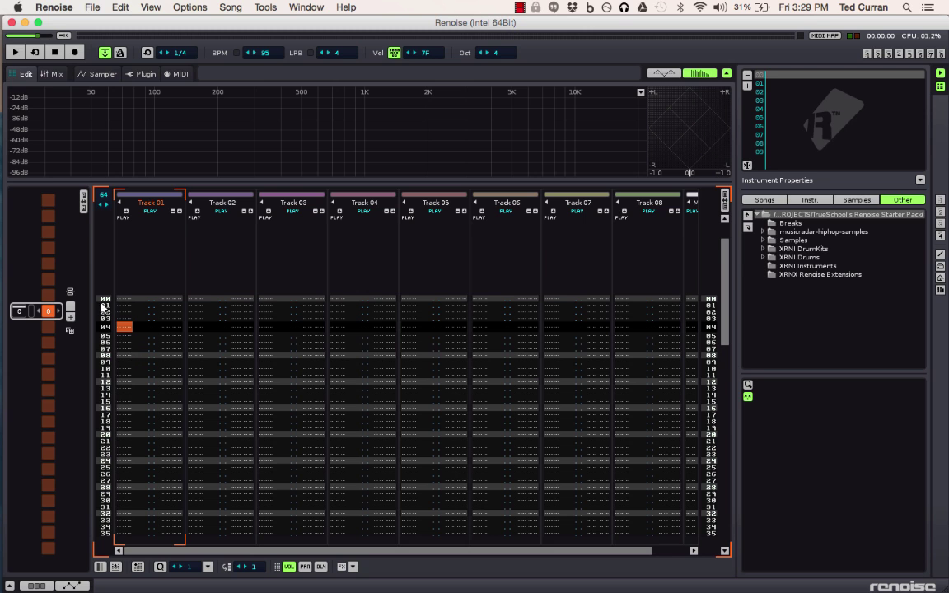
scroll(139, 313, down, 2)
scroll(140, 314, up, 1)
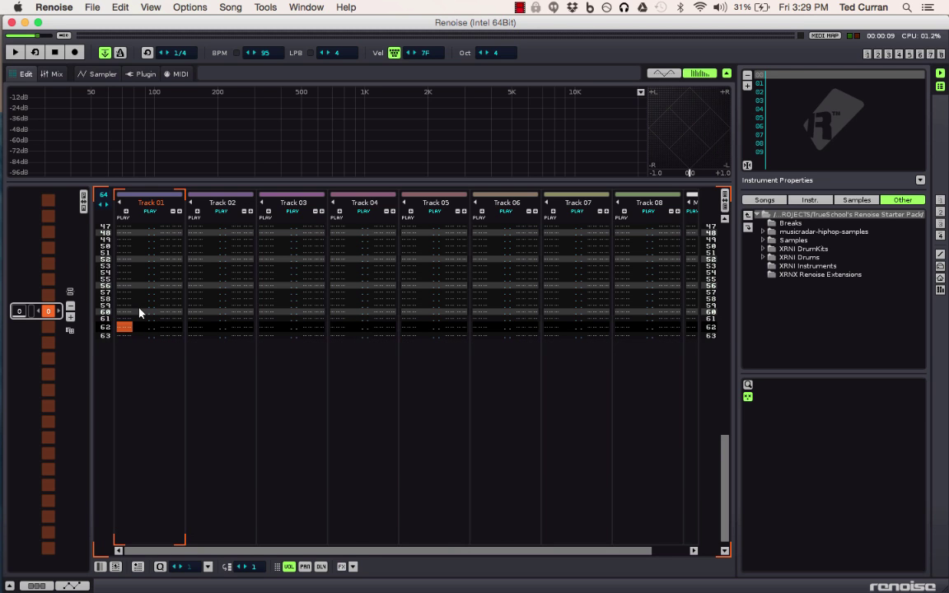
scroll(122, 333, up, 4)
scroll(125, 336, down, 4)
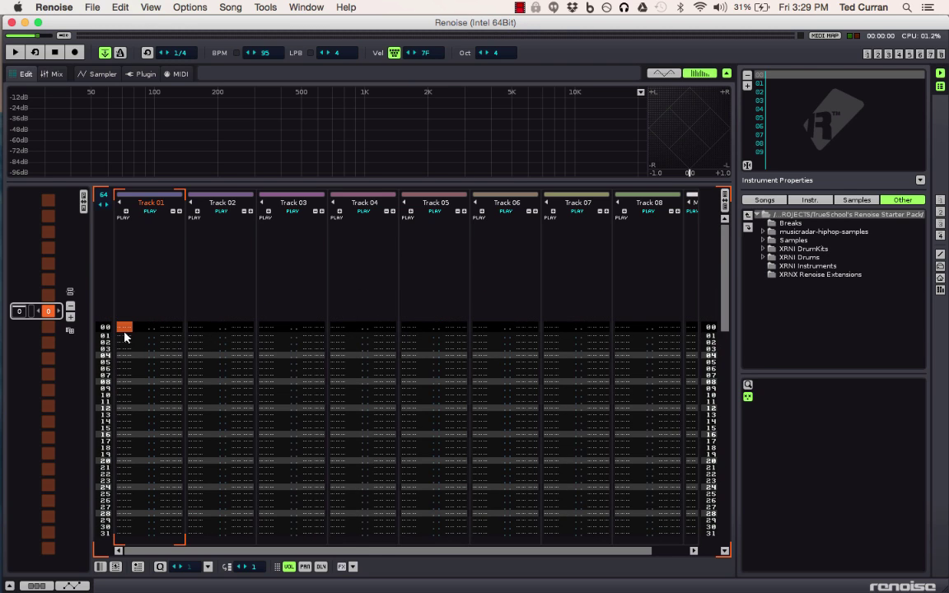
Step: Raise the tempo to 110 BPM and load TC-808 DrumKit.xrni from XRNI DrumKits
drag(264, 52, 264, 20)
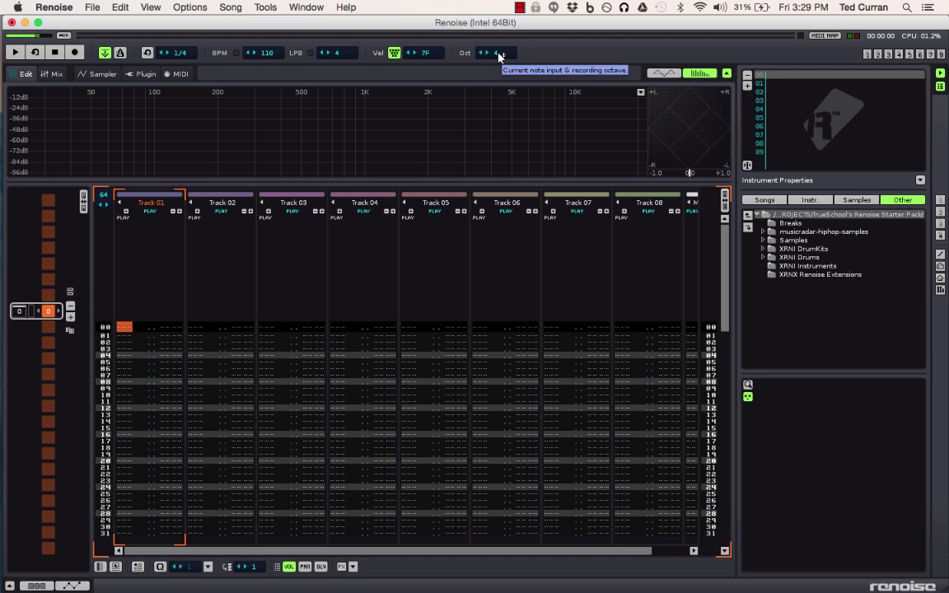
click(799, 250)
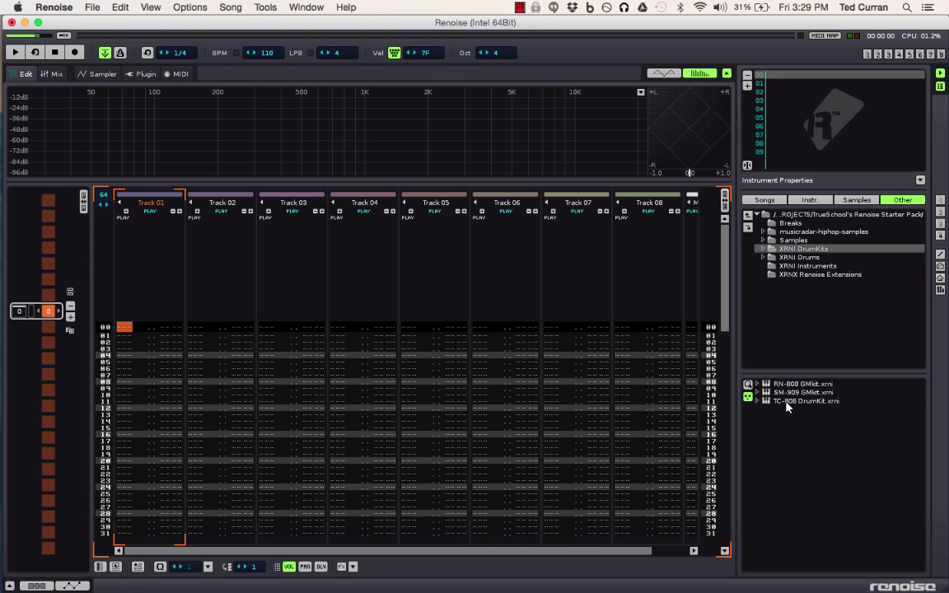
drag(787, 406, 772, 76)
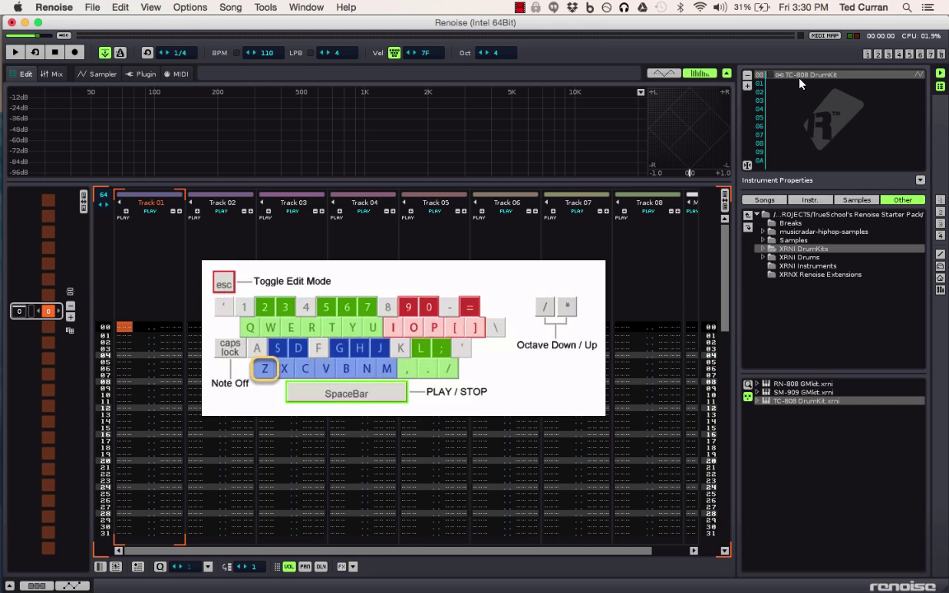
key(z)
drag(122, 328, 115, 329)
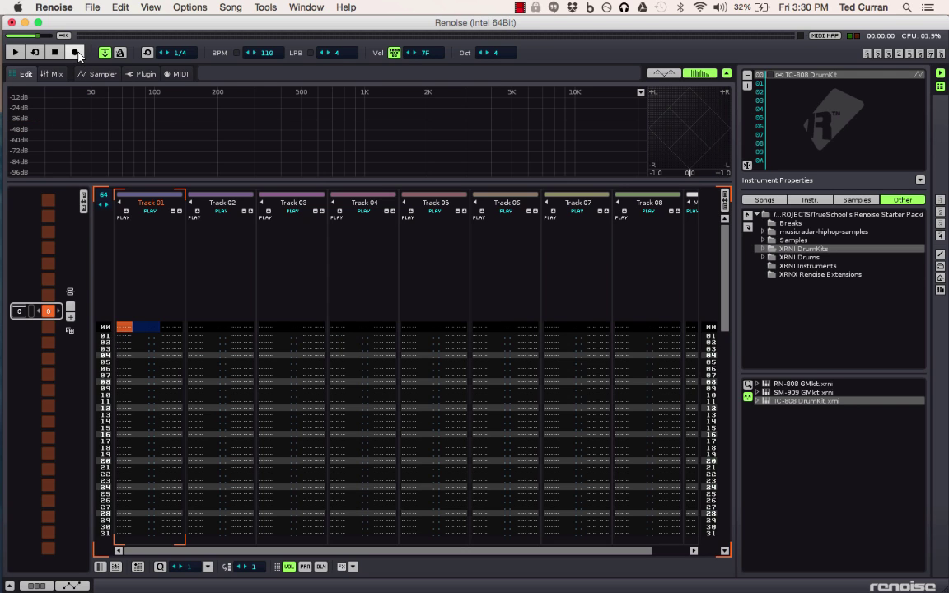
Step: Turn on Edit Mode and enter C-4 kicks on rows 00, 08, 16 and 24 of Track 01
click(75, 52)
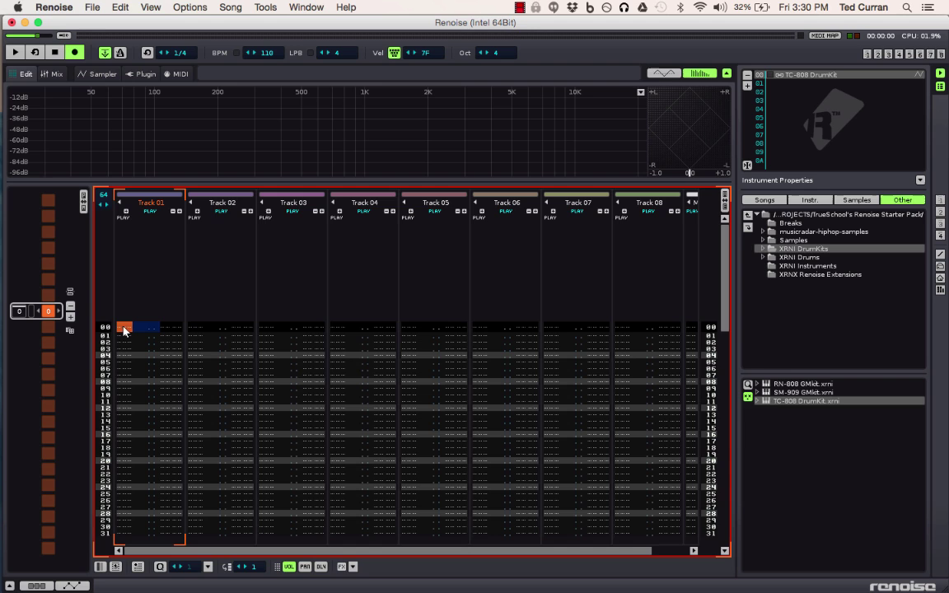
key(z)
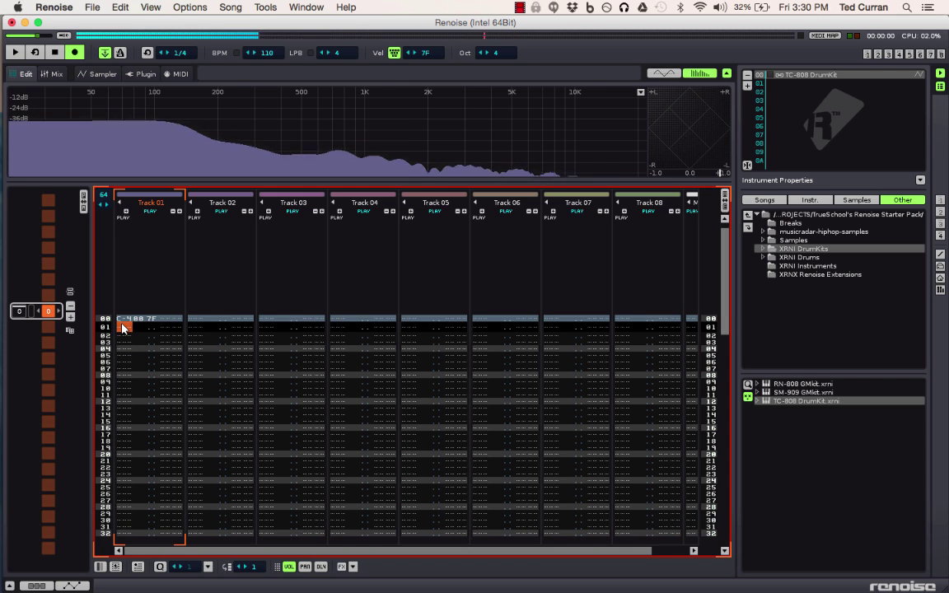
click(122, 372)
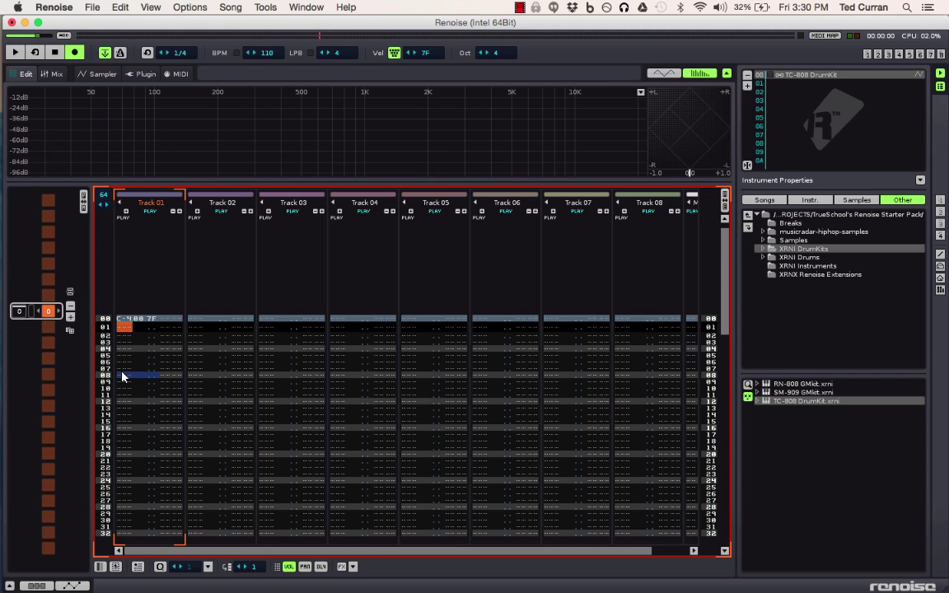
key(z)
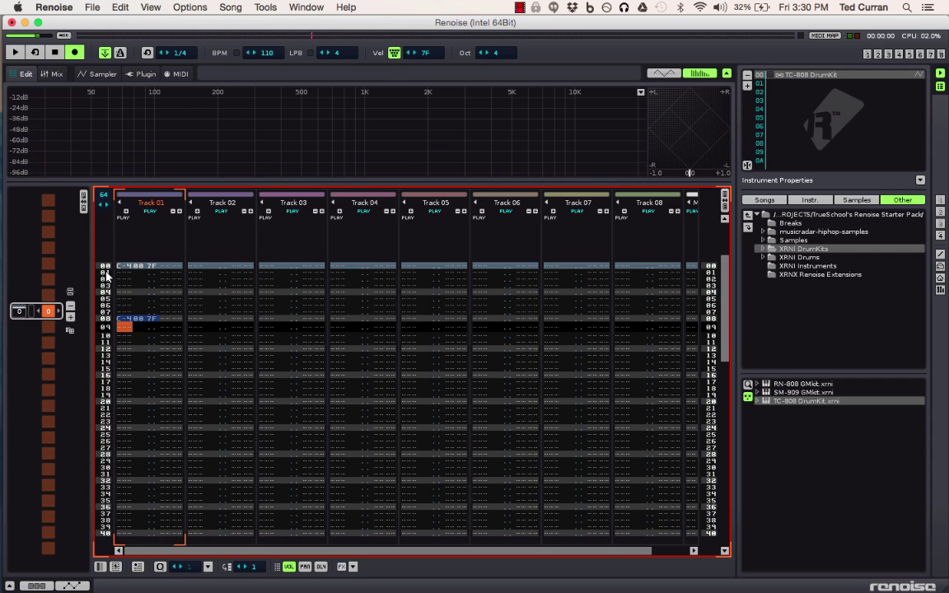
click(126, 377)
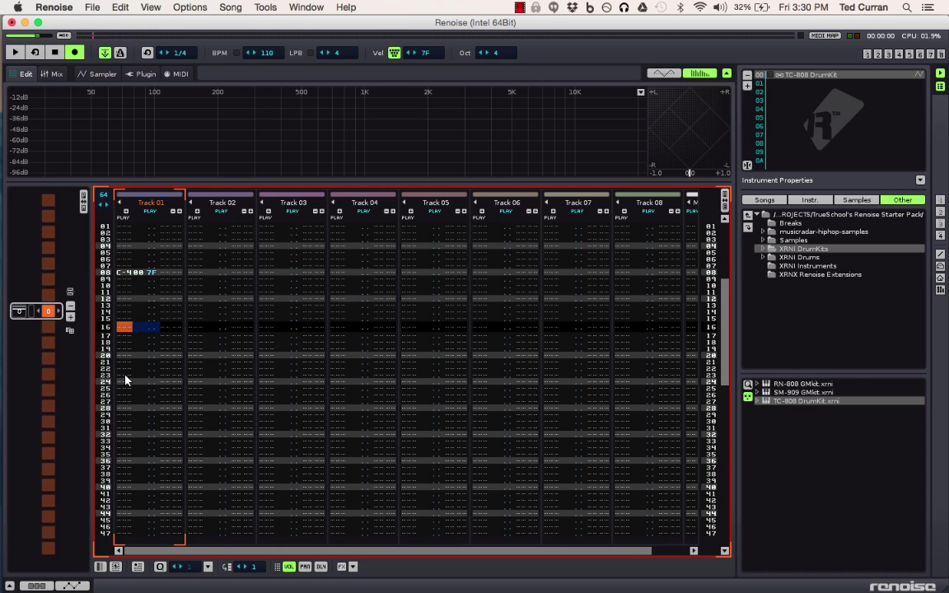
key(z)
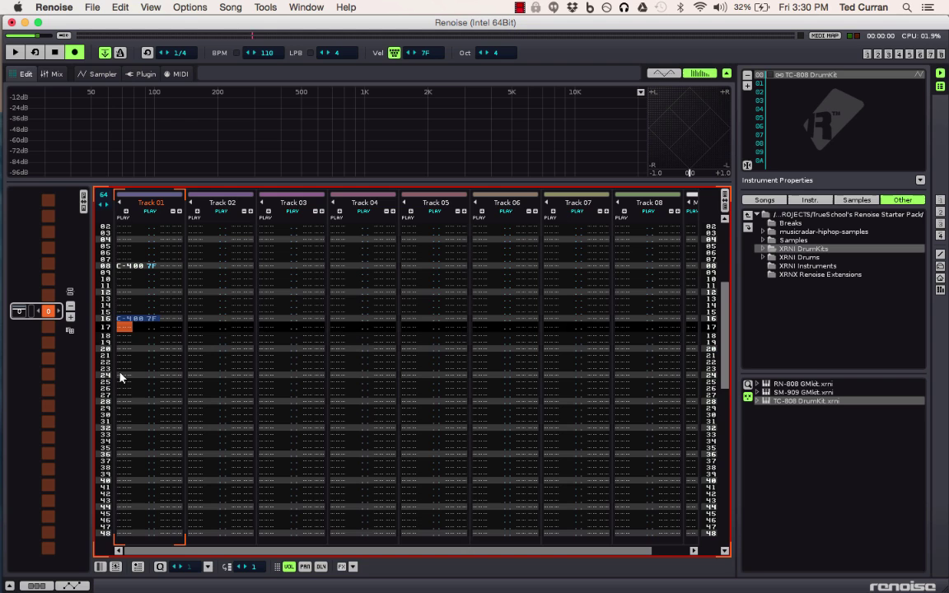
click(120, 375)
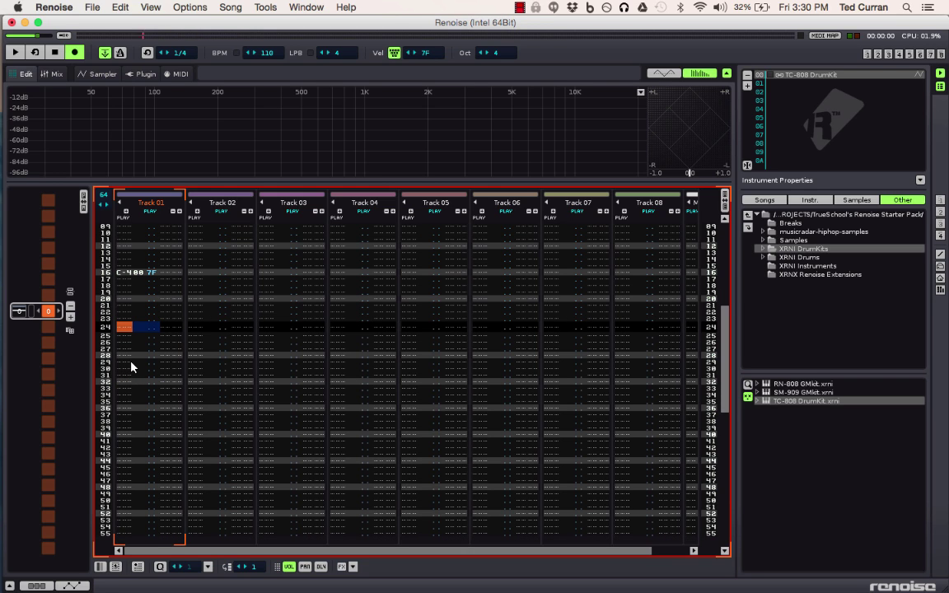
key(z)
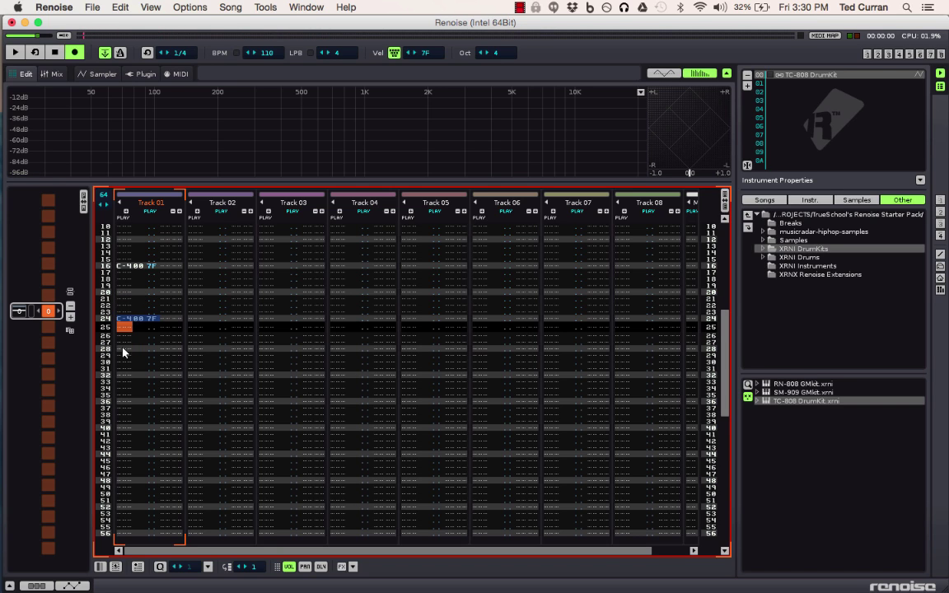
Step: Continue the C-4 kicks on rows 32, 40, 48 and 56, removing a stray note on row 33
scroll(123, 375, down, 7)
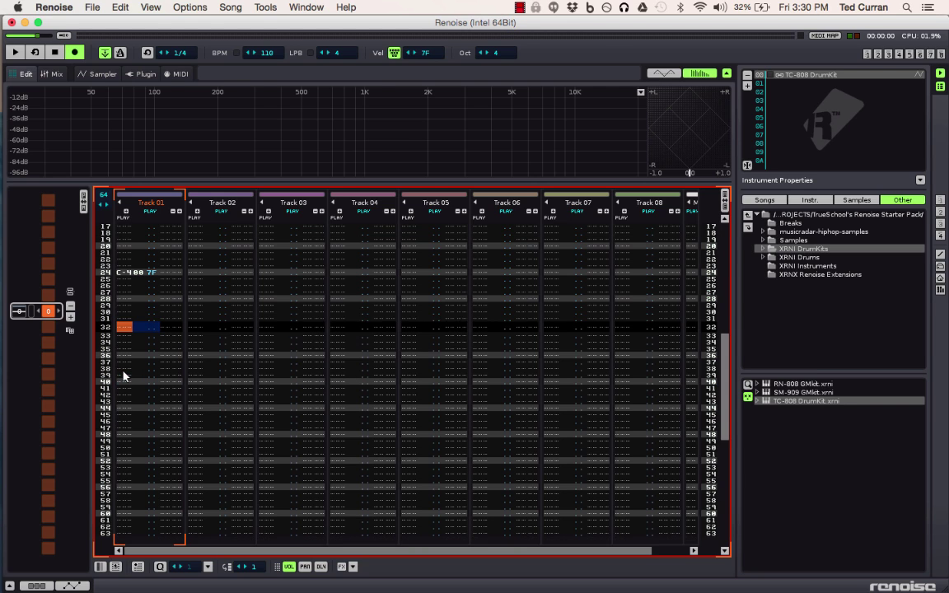
key(z)
key(z)
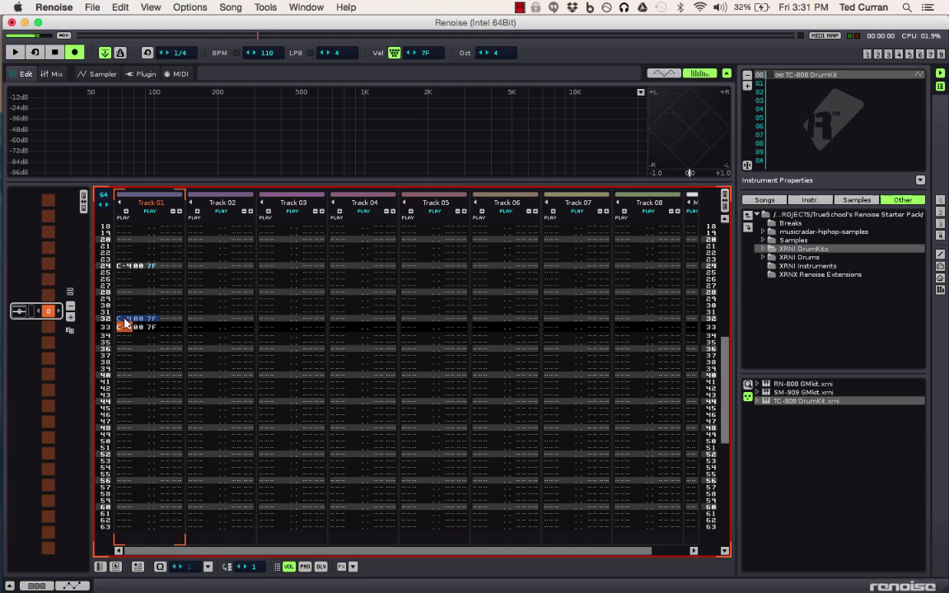
key(BackSpace)
key(Down)
key(Down)
key(Down)
key(Down)
key(Down)
key(Down)
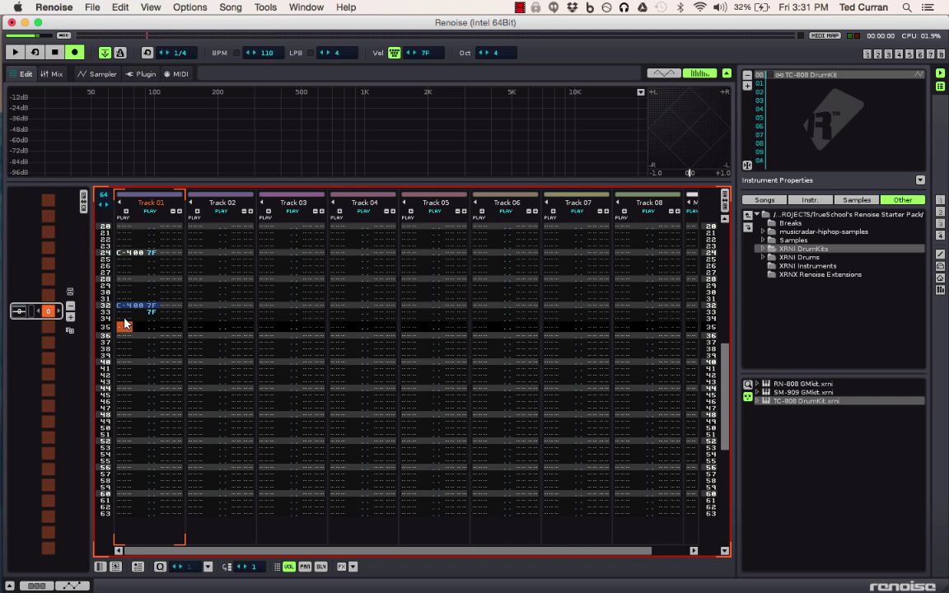
key(z)
key(Down)
key(Down)
key(Down)
key(Down)
key(Down)
key(Down)
key(Down)
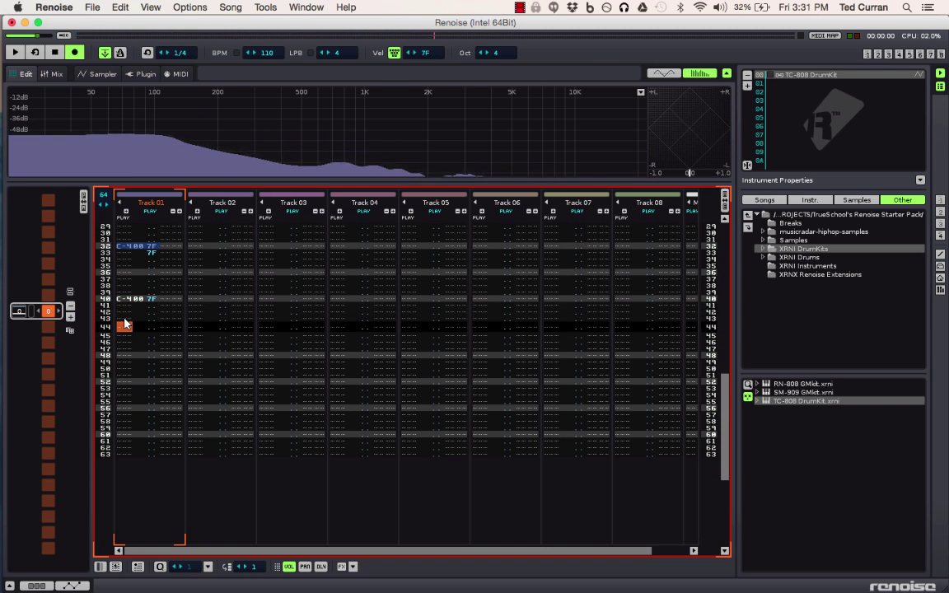
key(z)
key(Down)
key(Down)
key(Down)
key(Down)
key(Down)
key(Down)
key(Down)
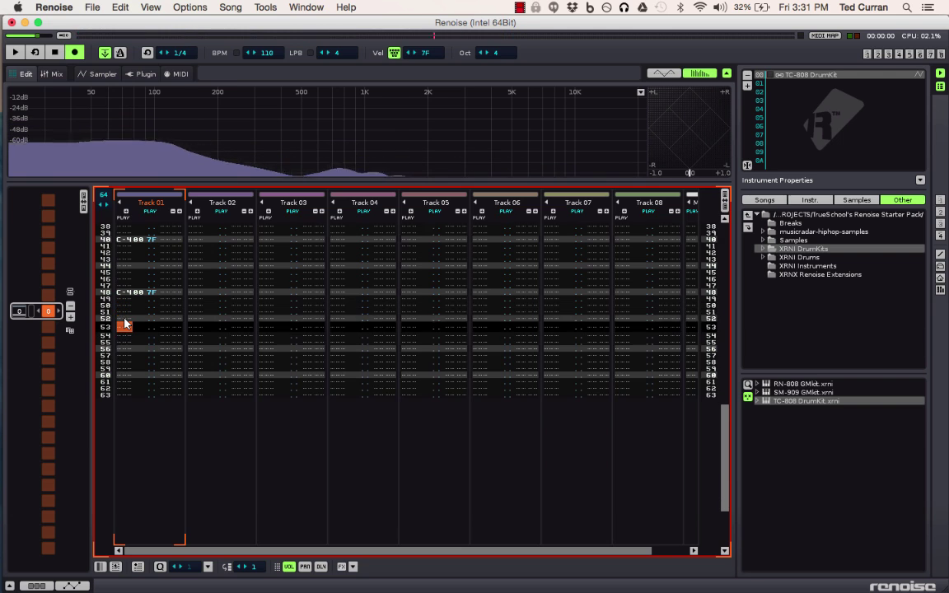
key(z)
key(Down)
key(Down)
key(Down)
key(Down)
key(Down)
key(Down)
key(Down)
key(Down)
key(Down)
key(Down)
key(Down)
key(Down)
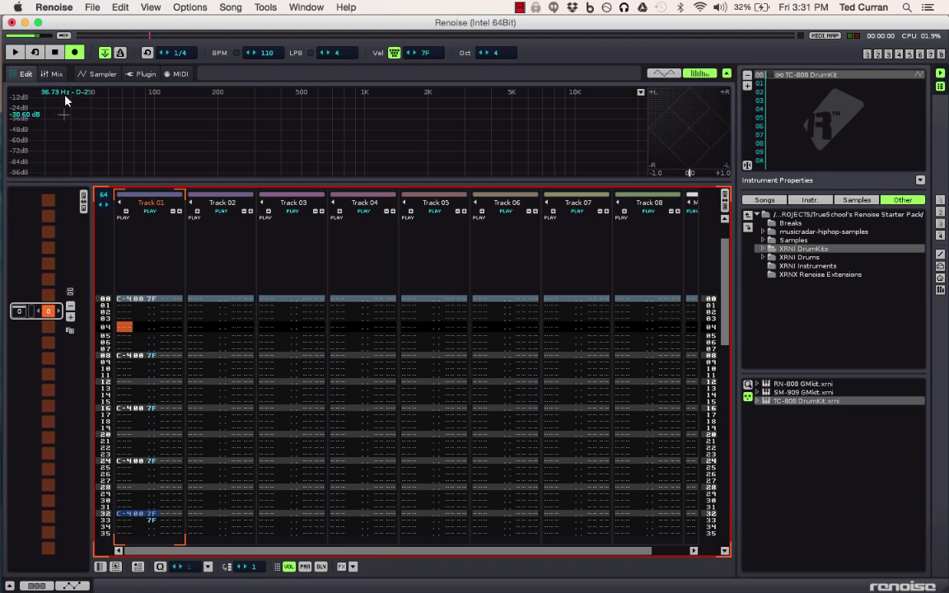
Step: Leave Edit Mode, move to Track 02 and audition the TC-808 kit sounds
click(75, 53)
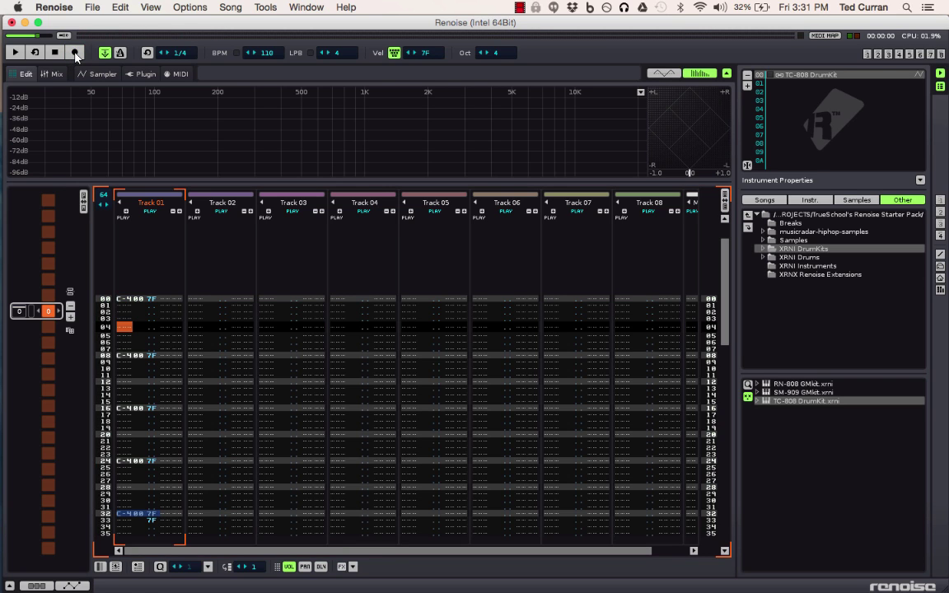
click(196, 302)
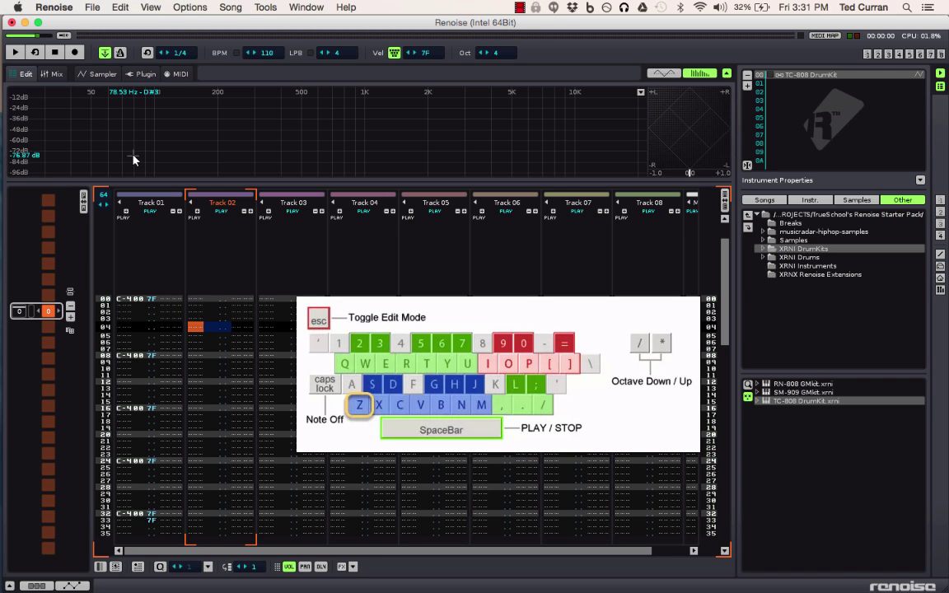
key(z)
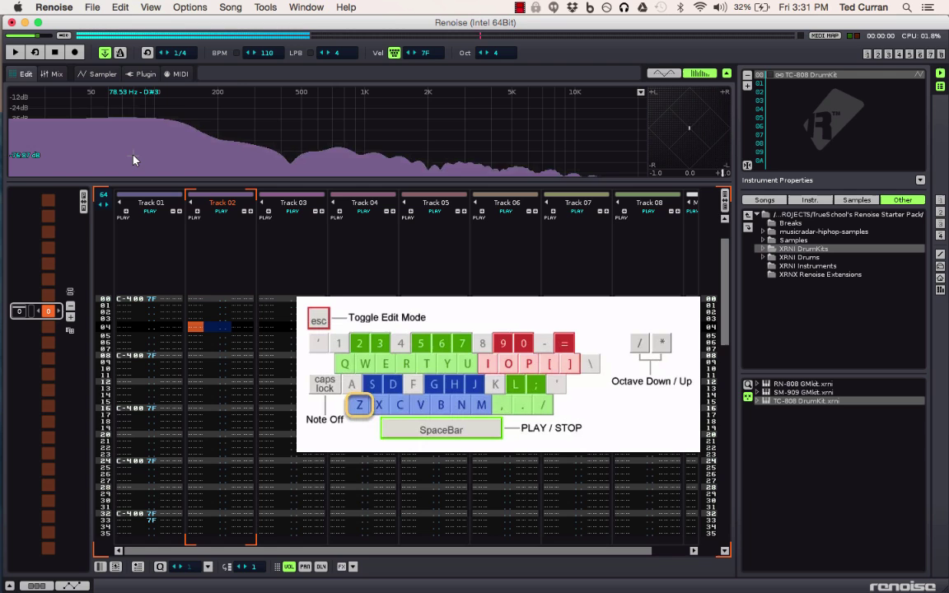
key(z)
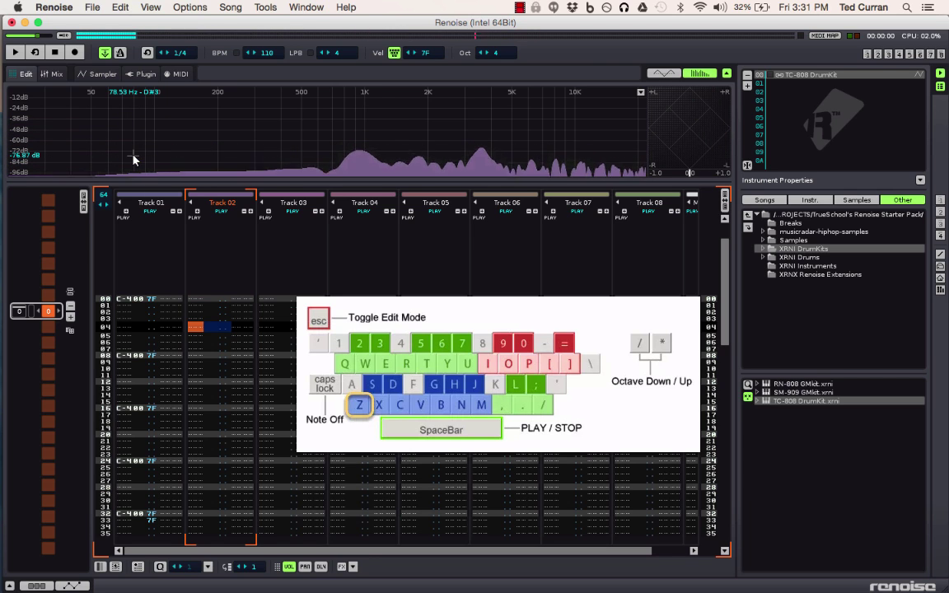
key(z)
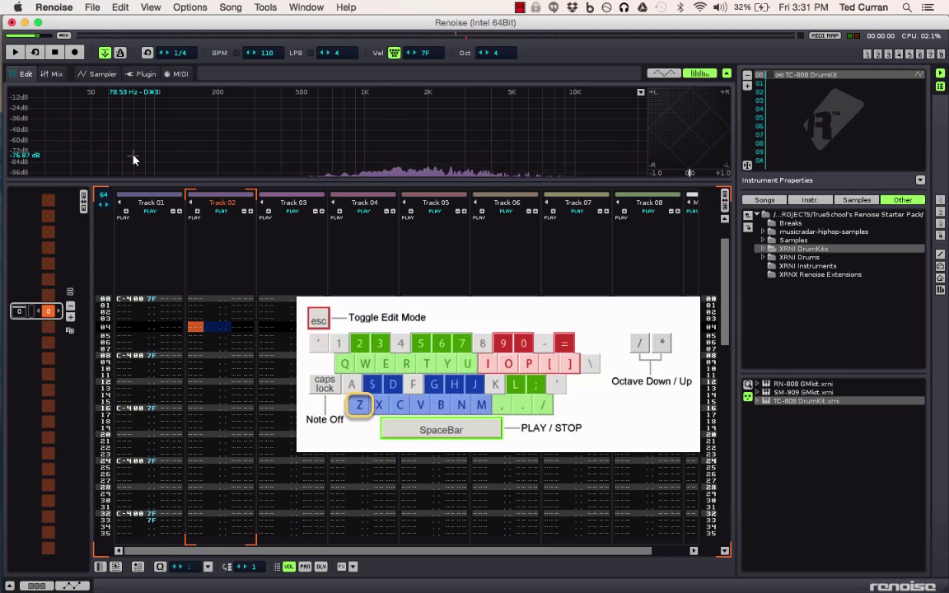
key(z)
key(z)
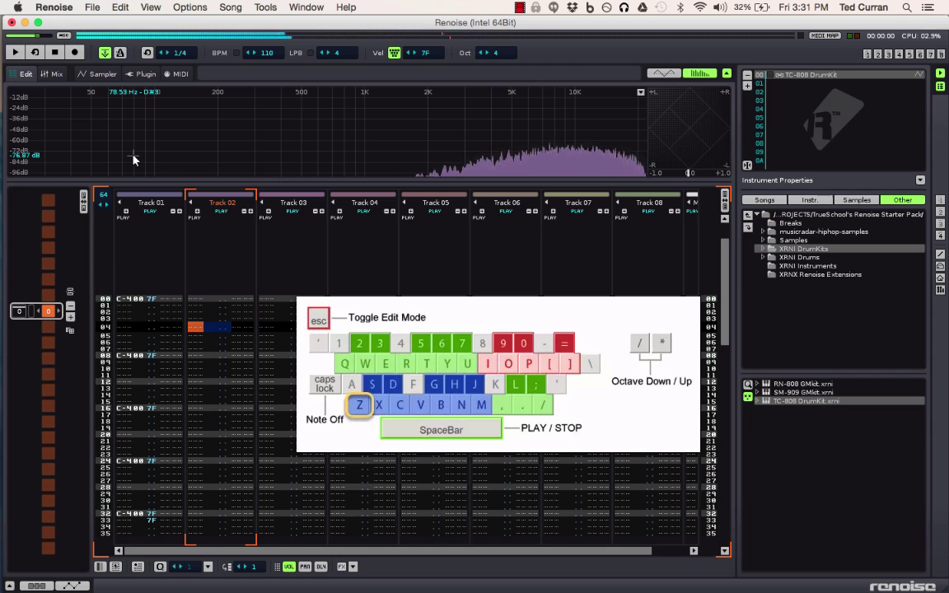
key(z)
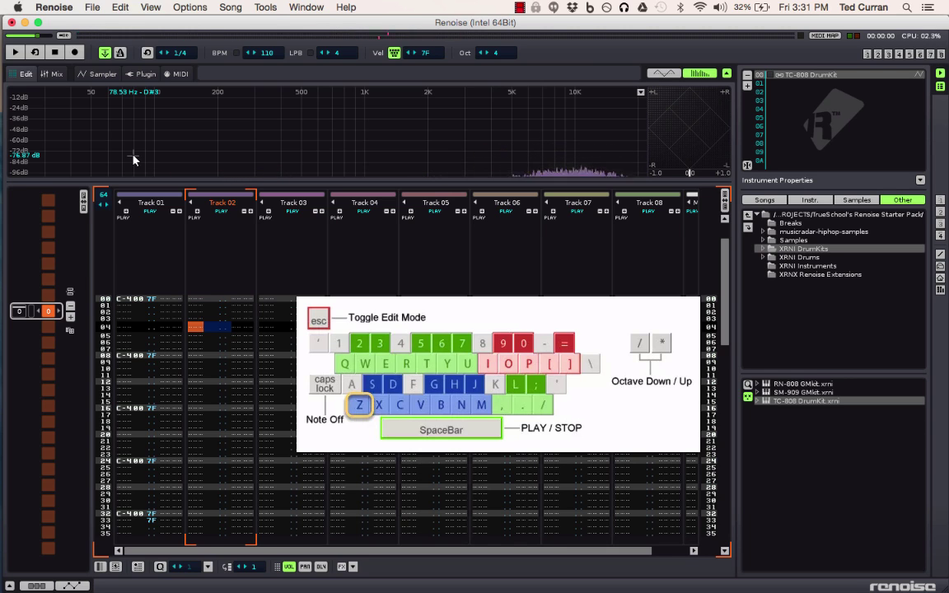
key(z)
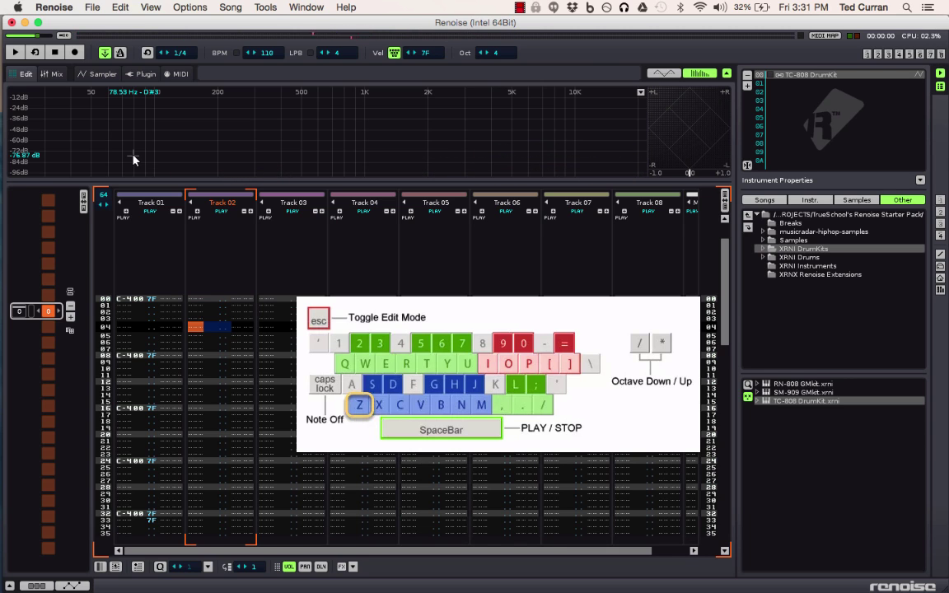
key(z)
key(z)
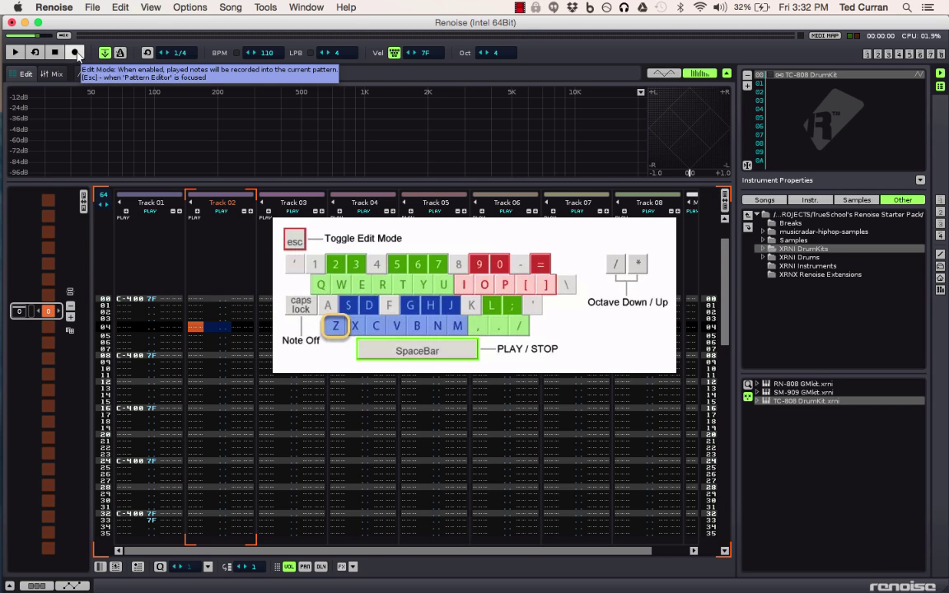
Step: Re-enable Edit Mode and enter F-4 notes on rows 04 and 12 of Track 02
click(75, 52)
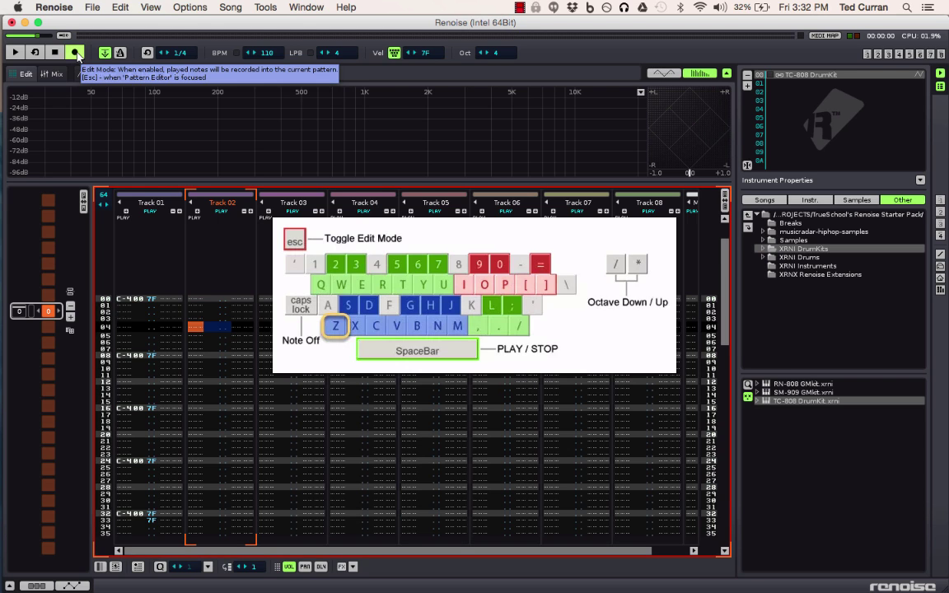
key(v)
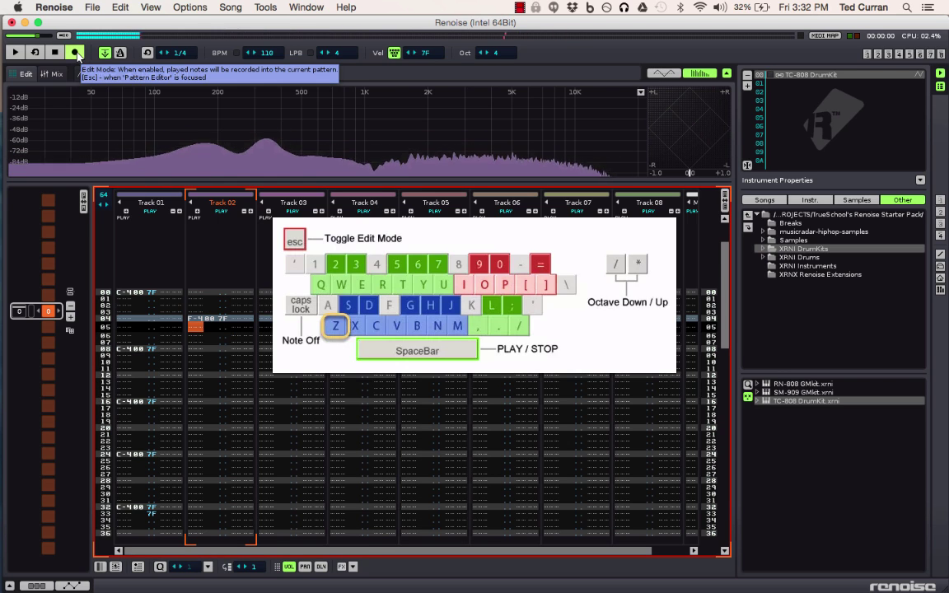
key(Down)
key(Down)
key(Down)
key(Down)
key(Down)
key(Down)
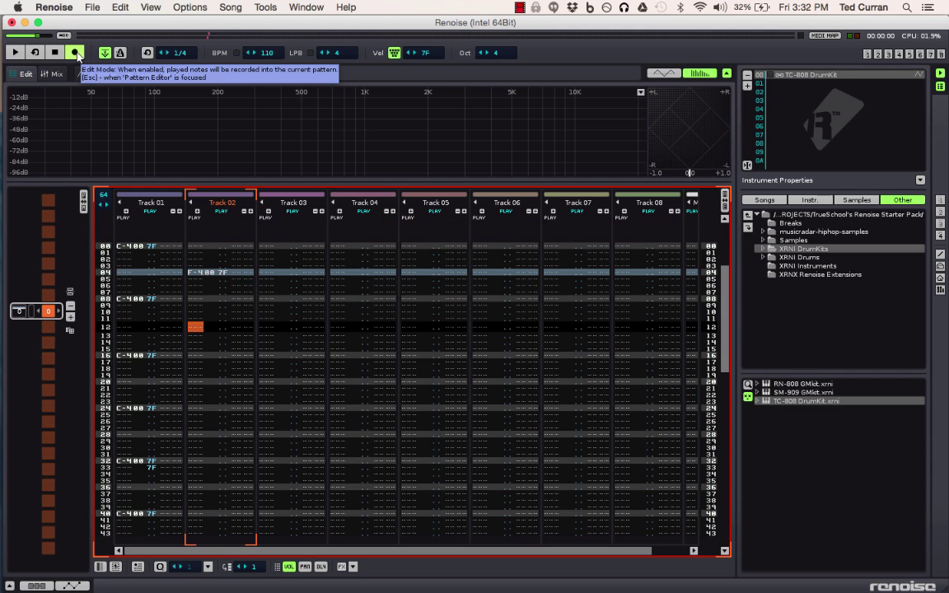
key(v)
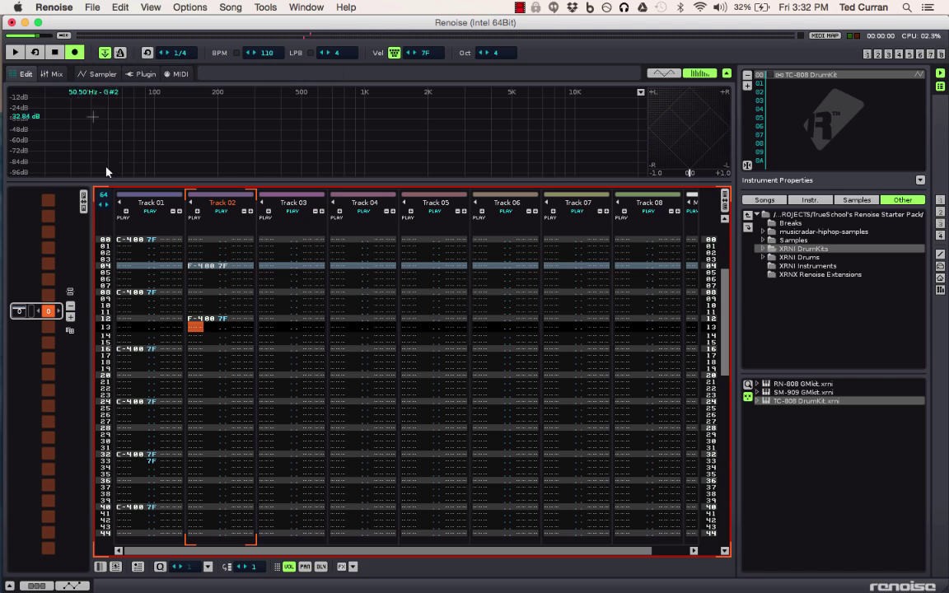
Step: Set the edit step to 8 and continue F-4 notes every eight rows through row 60
click(244, 568)
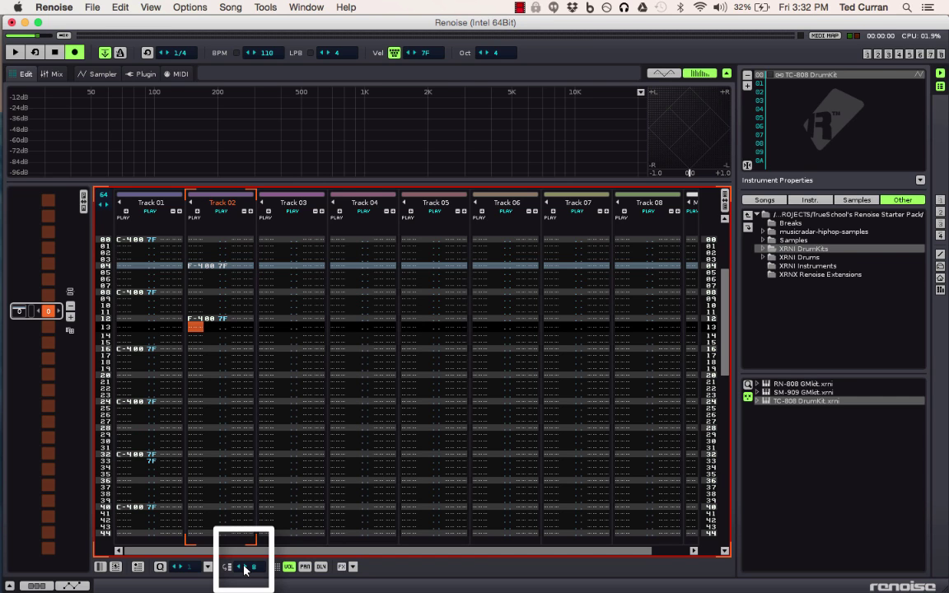
click(193, 322)
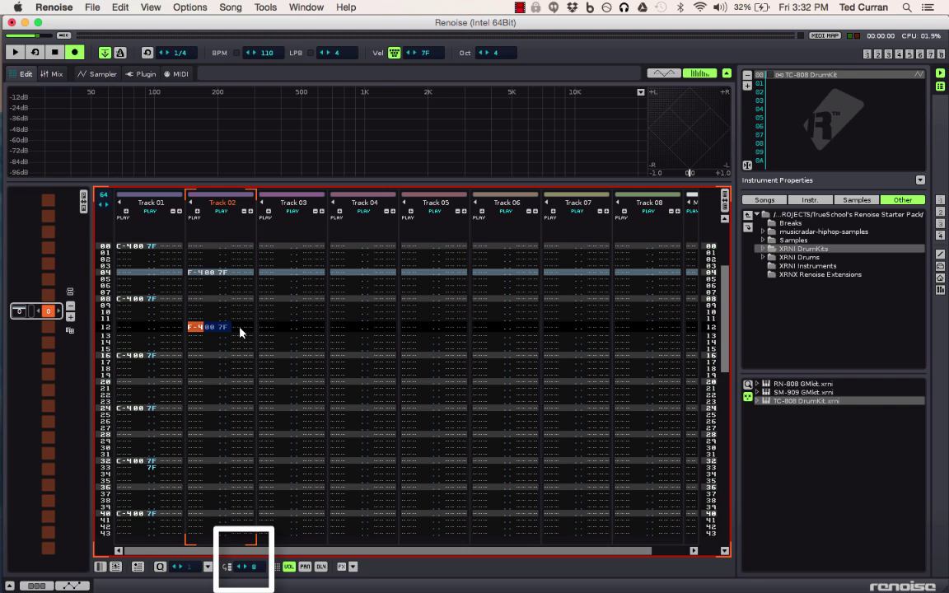
key(space)
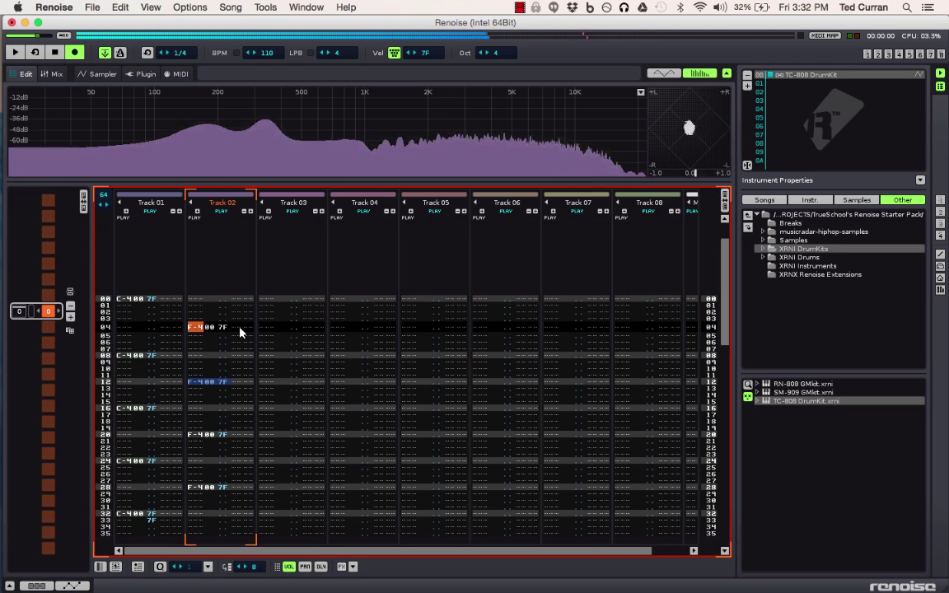
key(space)
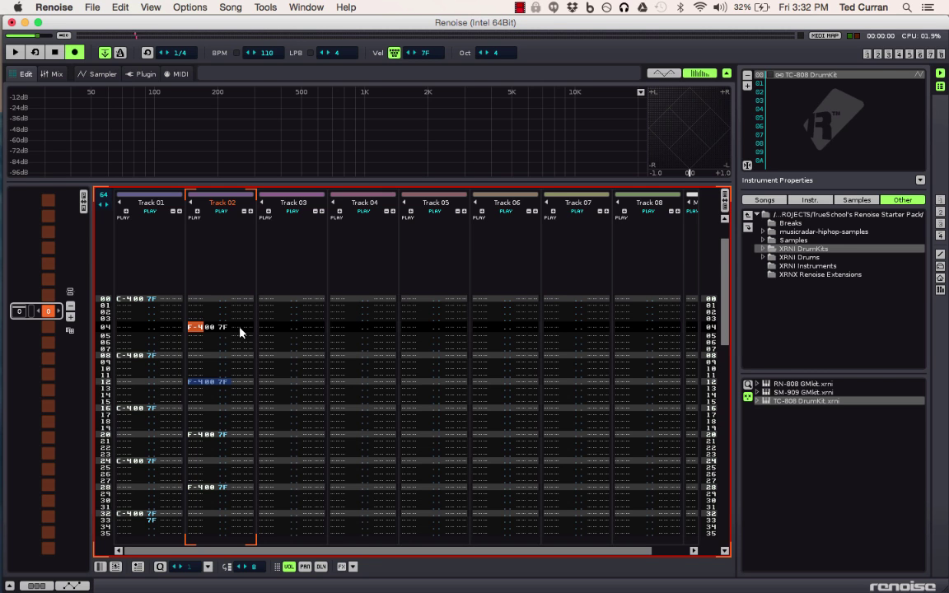
key(space)
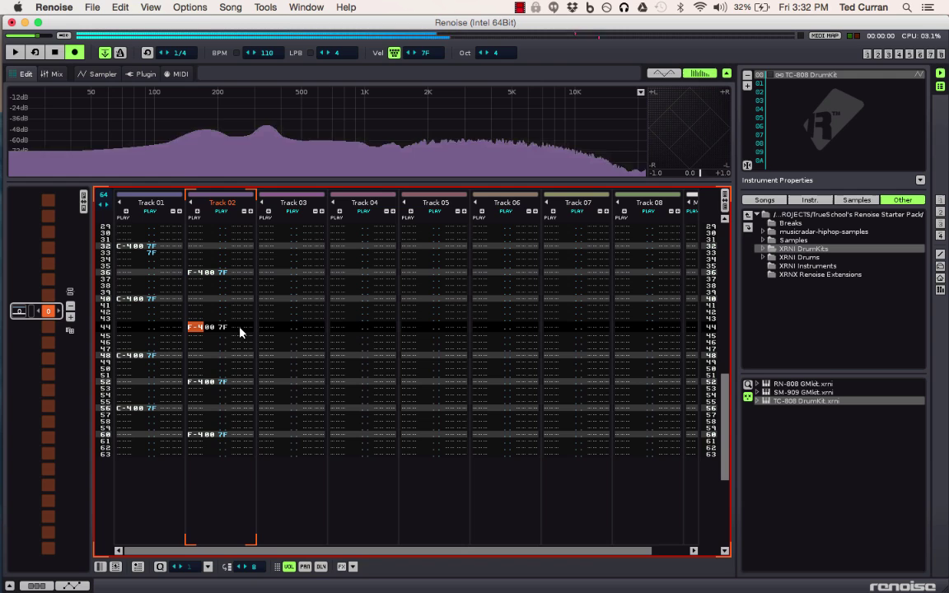
key(space)
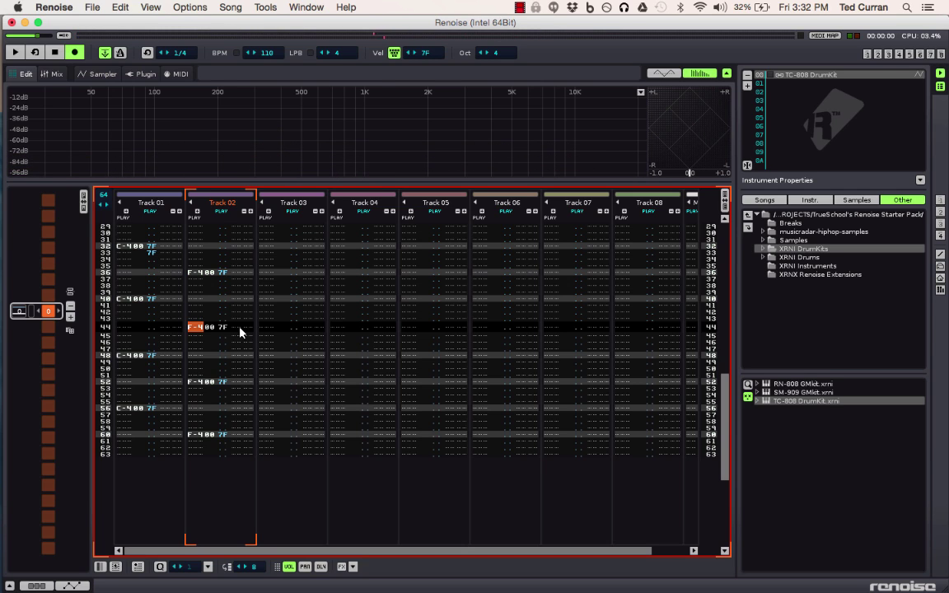
Step: Turn off Edit Mode, then play the kick and F-4 pattern and stop it
click(76, 53)
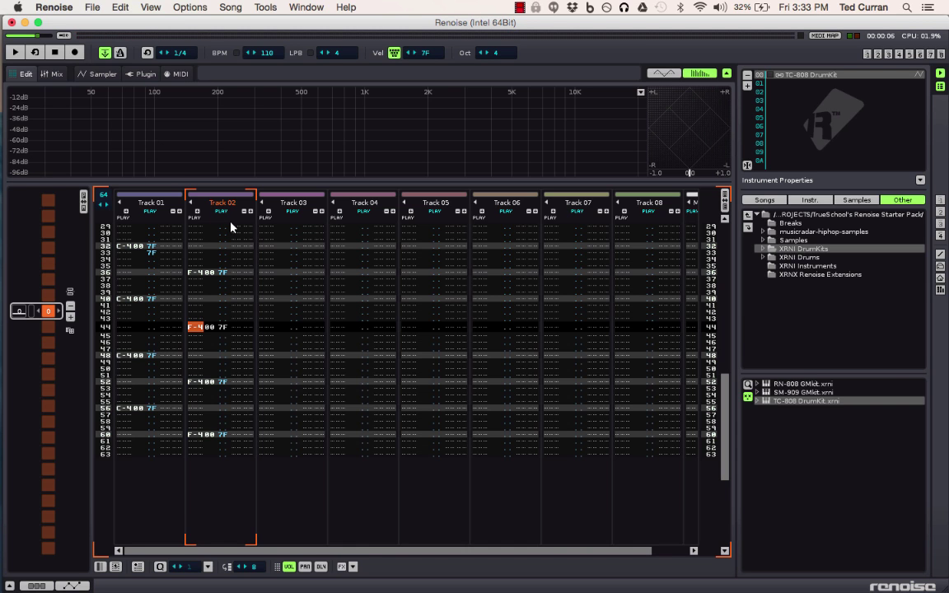
key(space)
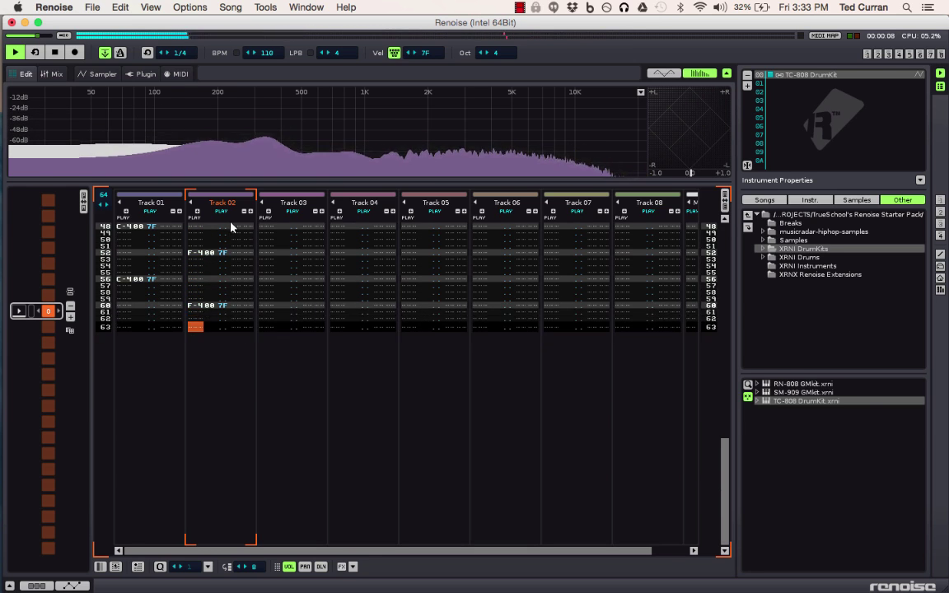
key(space)
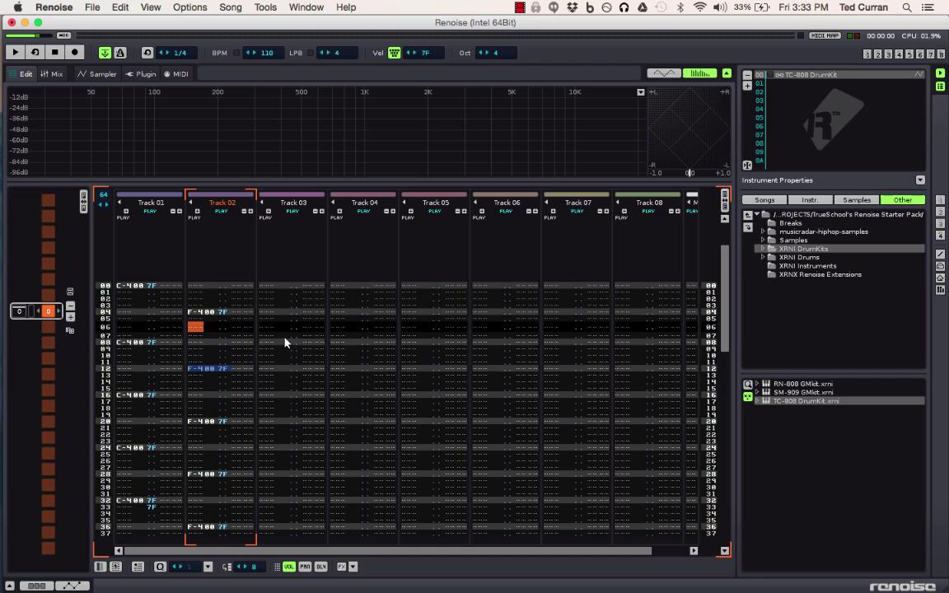
Step: Select Track 03 and load TR-808 Closed and Open High Hat from XRNI Drums/Hihats
click(265, 287)
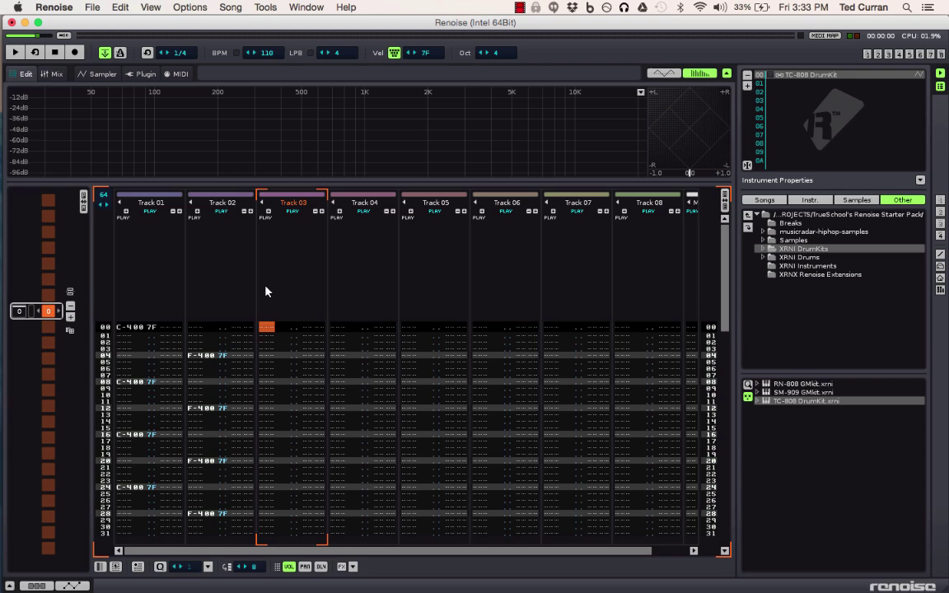
double_click(797, 260)
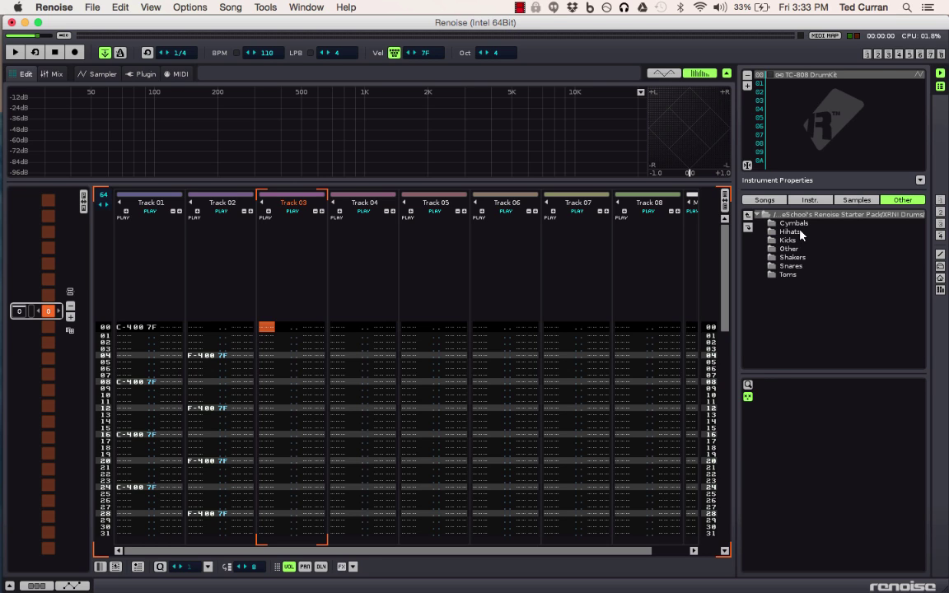
click(791, 231)
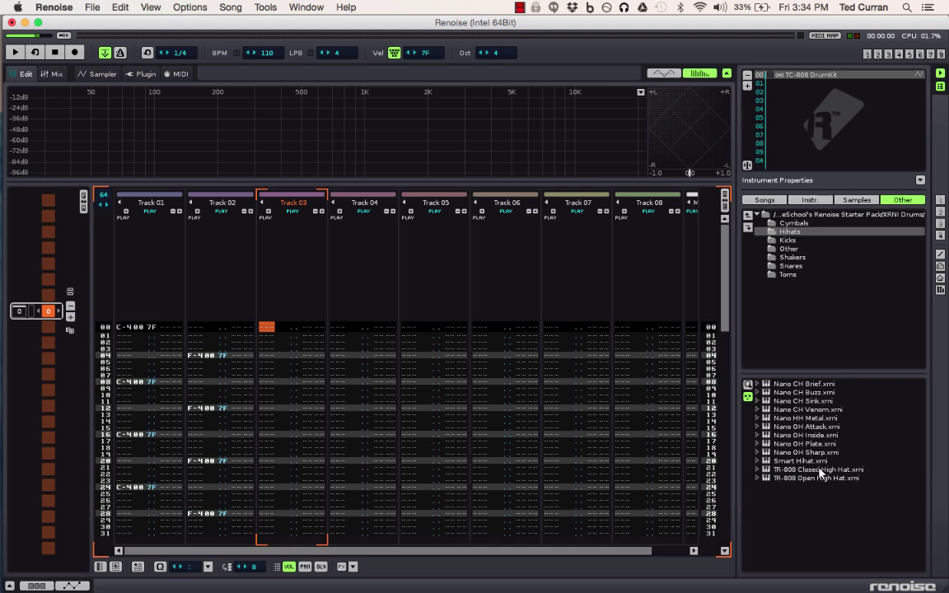
drag(821, 473, 789, 85)
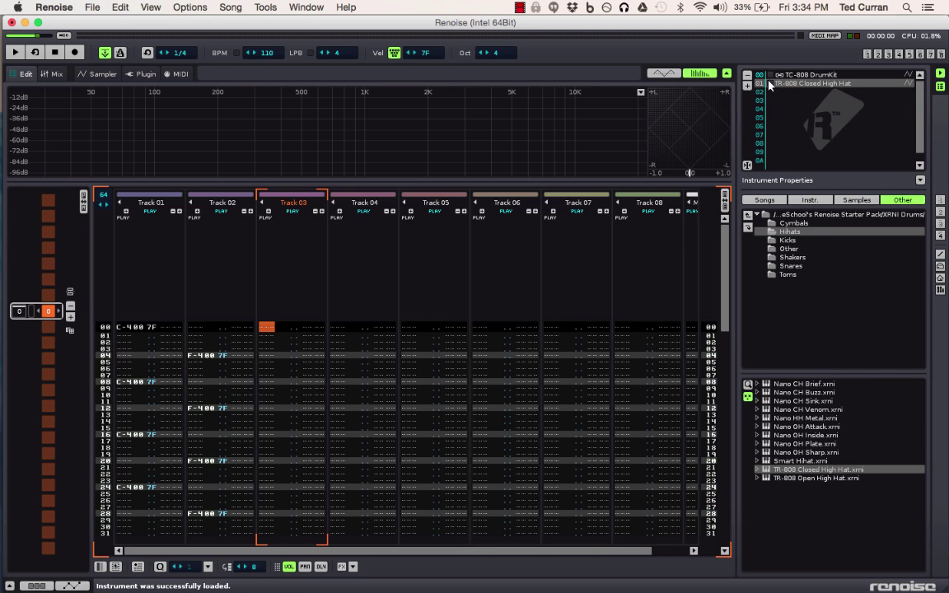
click(814, 480)
drag(814, 482, 798, 93)
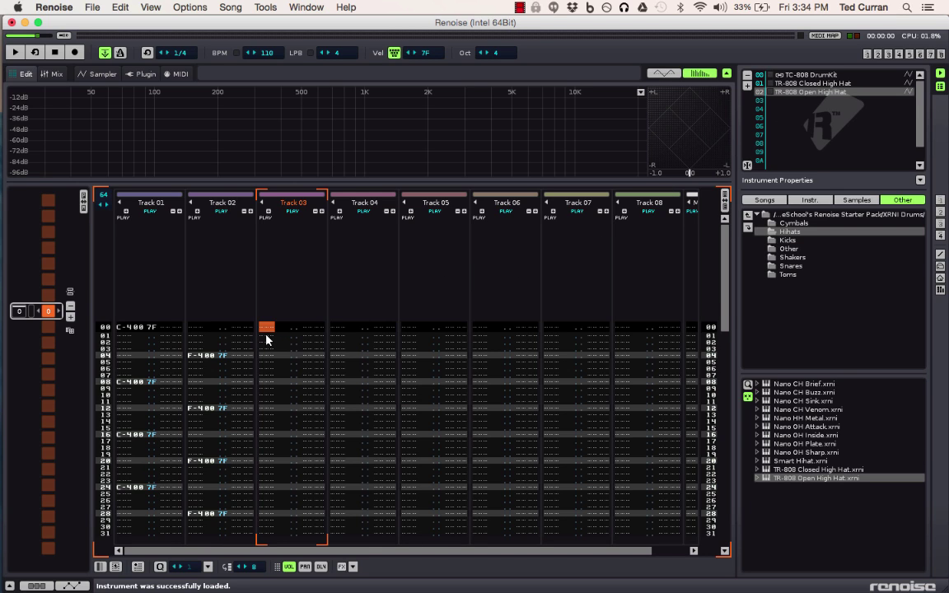
Step: Set the edit step to 4 and enter open hi-hat C-4 notes (instrument 02) down Track 03
scroll(265, 338, down, 2)
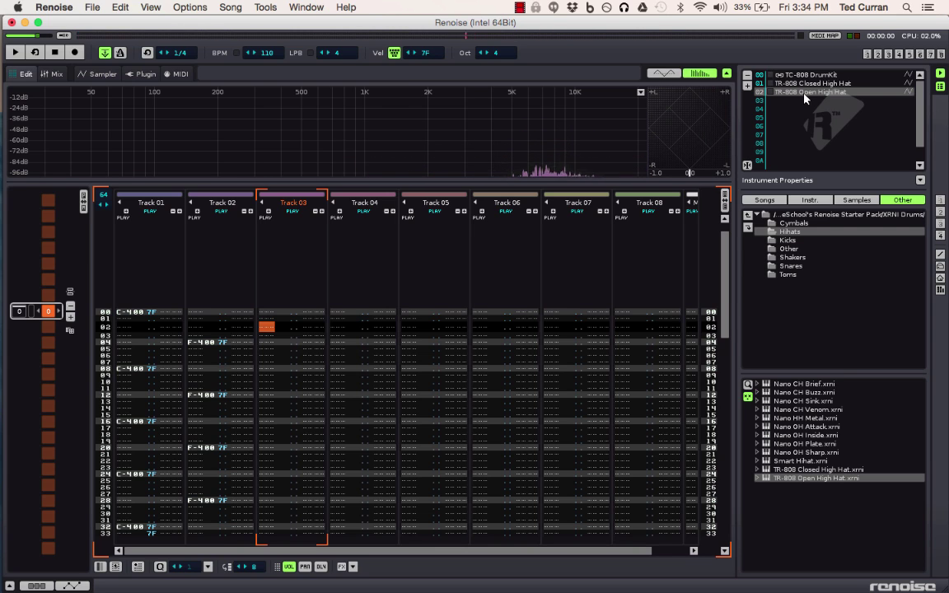
click(254, 567)
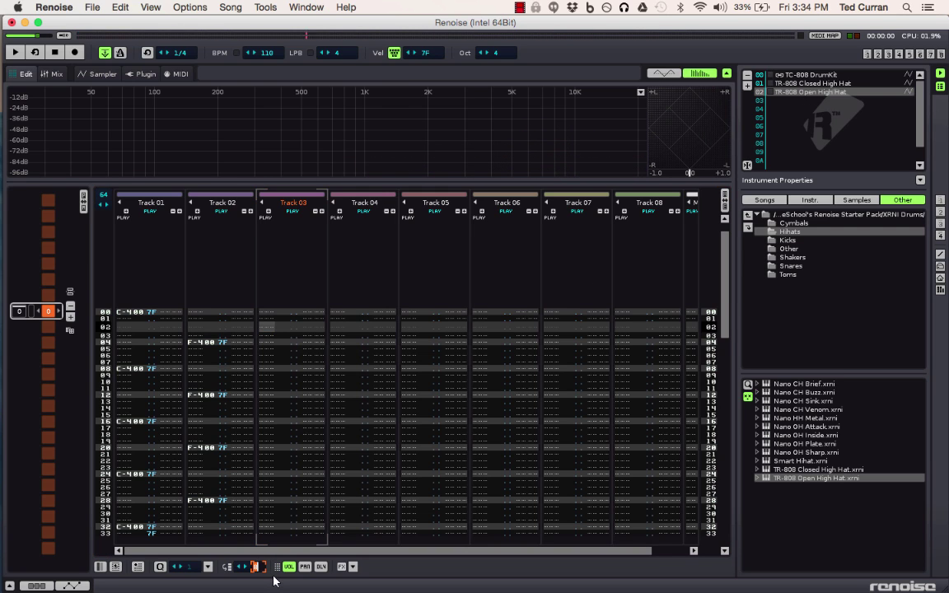
text(4)
key(Return)
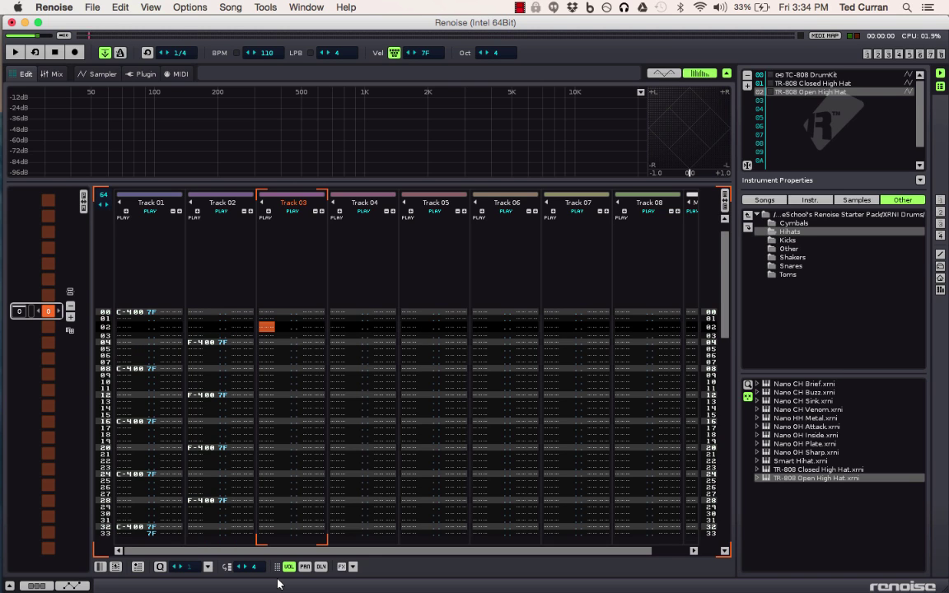
key(Escape)
key(z)
key(z)
key(z)
key(z)
key(z)
key(z)
key(z)
key(z)
key(z)
key(z)
key(z)
key(z)
key(z)
key(z)
key(z)
key(z)
key(z)
key(z)
key(z)
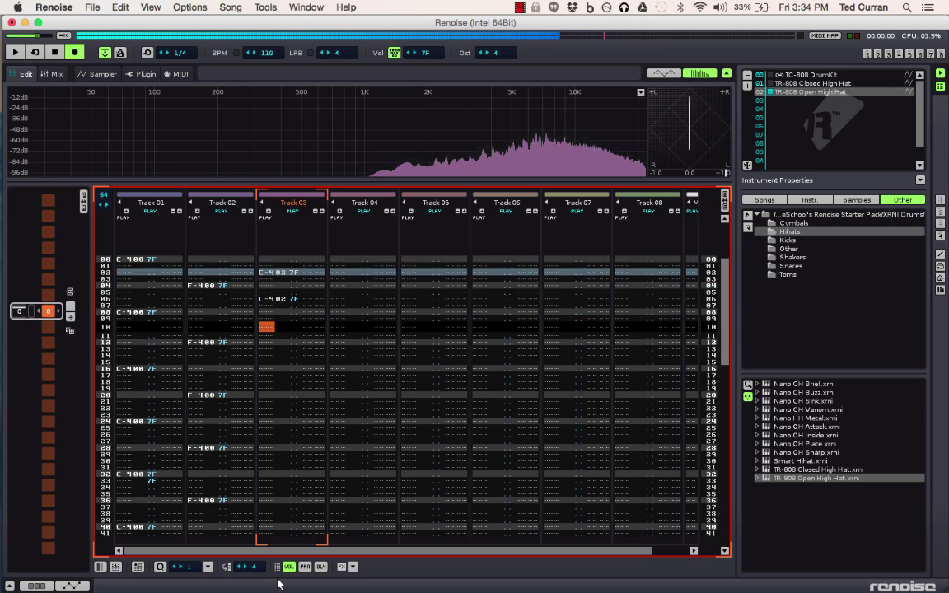
key(z)
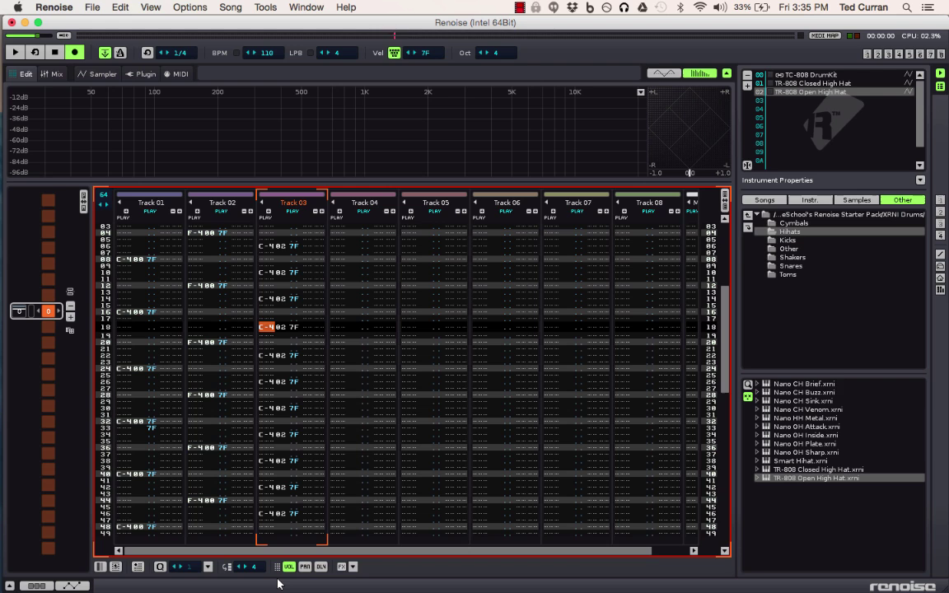
key(Escape)
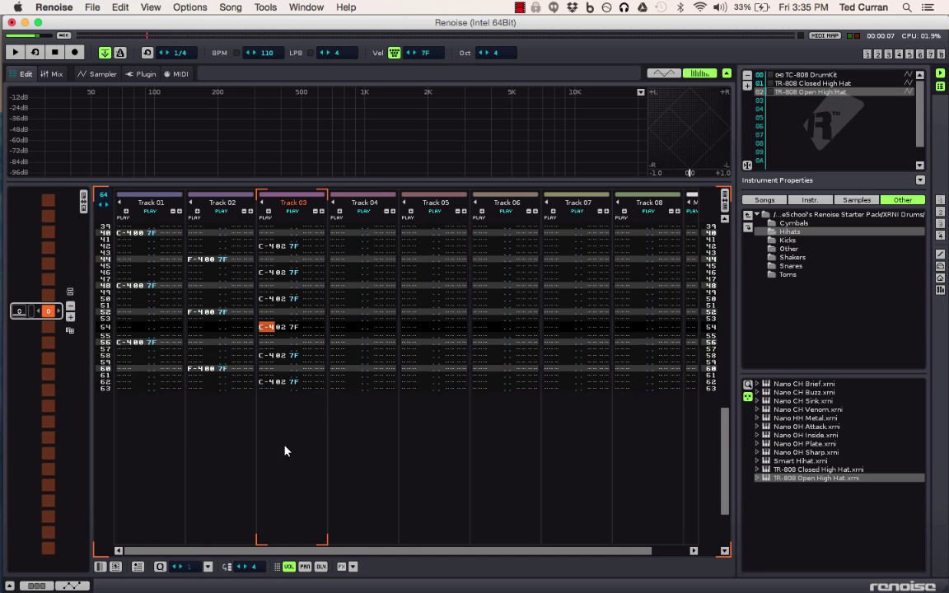
Step: Play the pattern from the start to hear the hi-hats, then stop
key(F5)
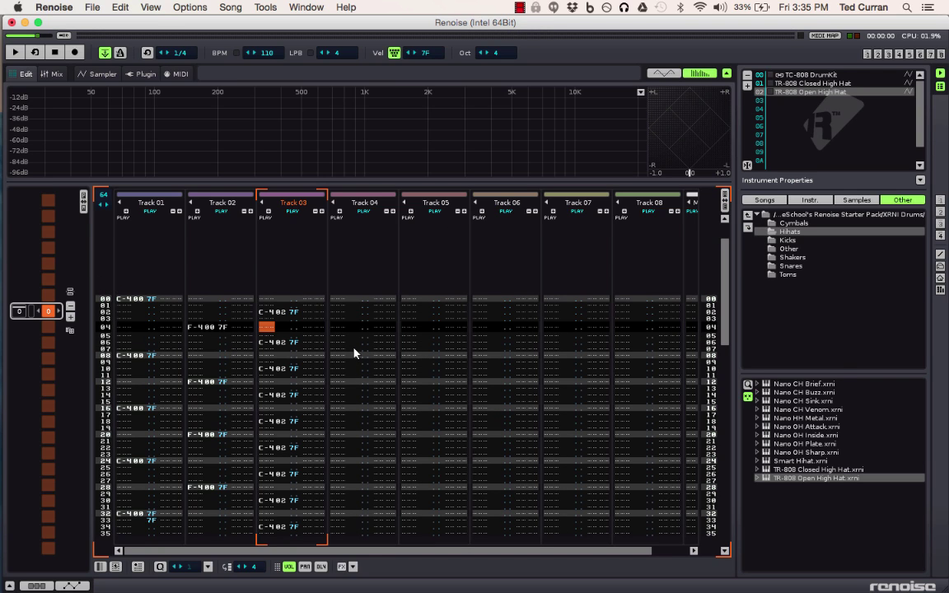
key(space)
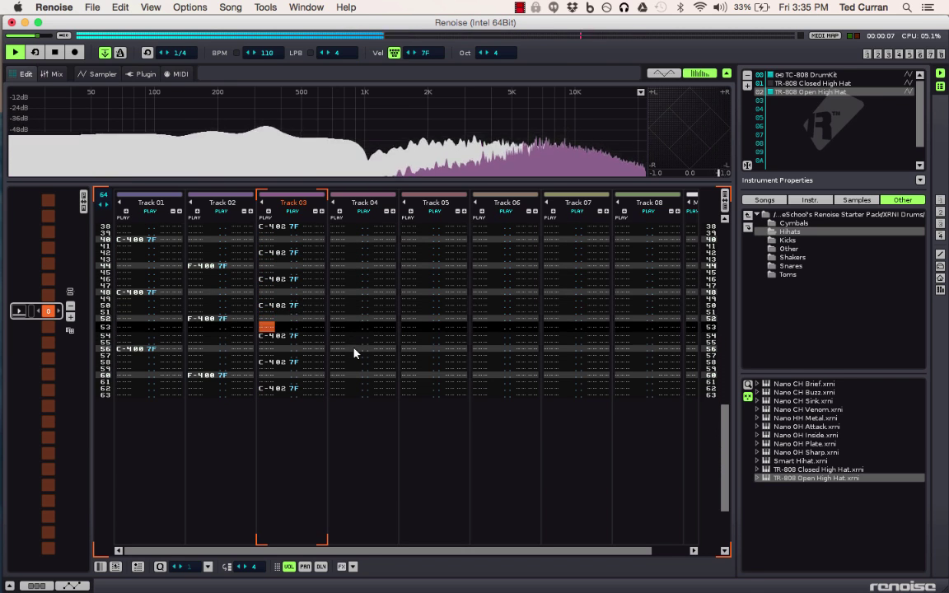
key(space)
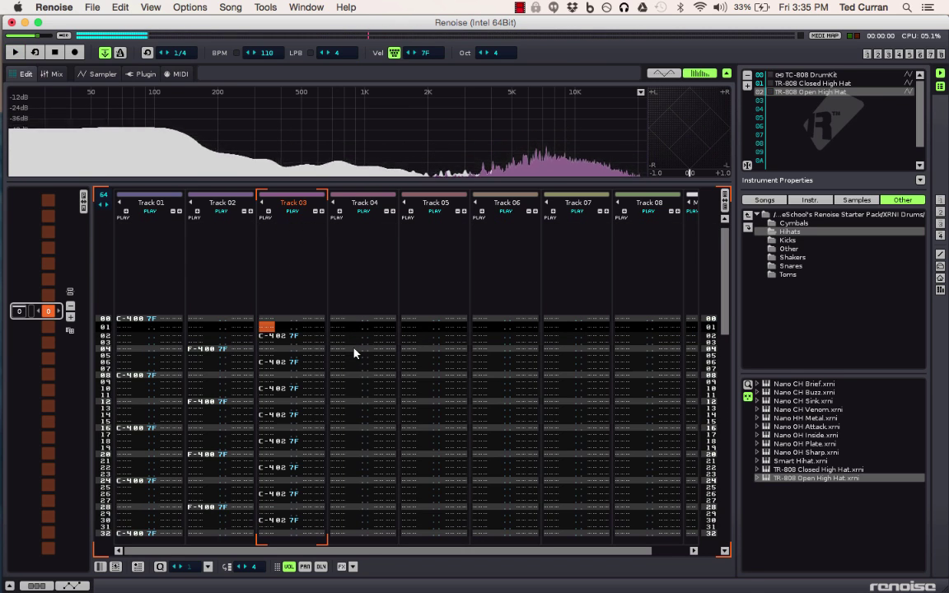
Step: At Track 04 row 00, select the TR-808 Closed High Hat instrument and enable note recording
click(333, 324)
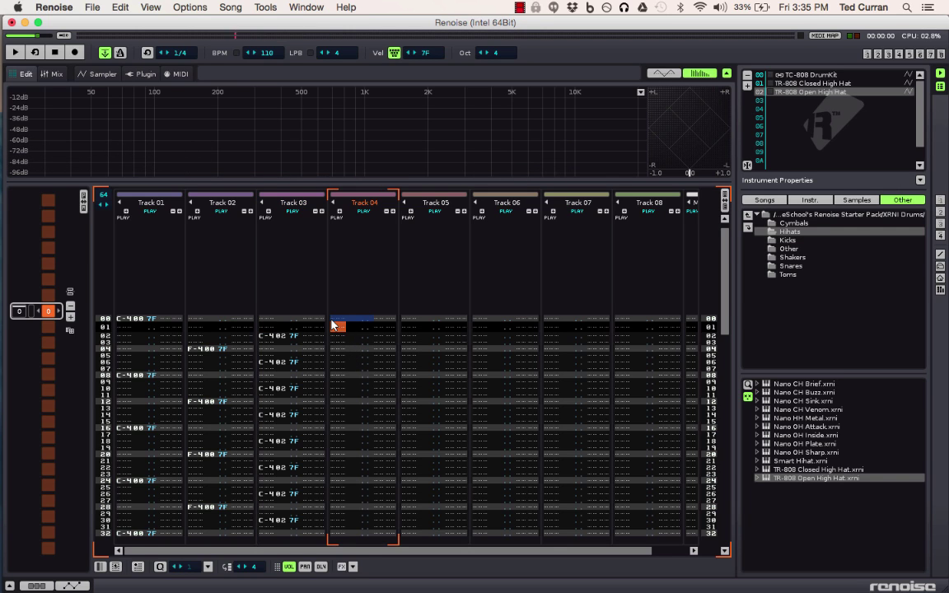
click(333, 321)
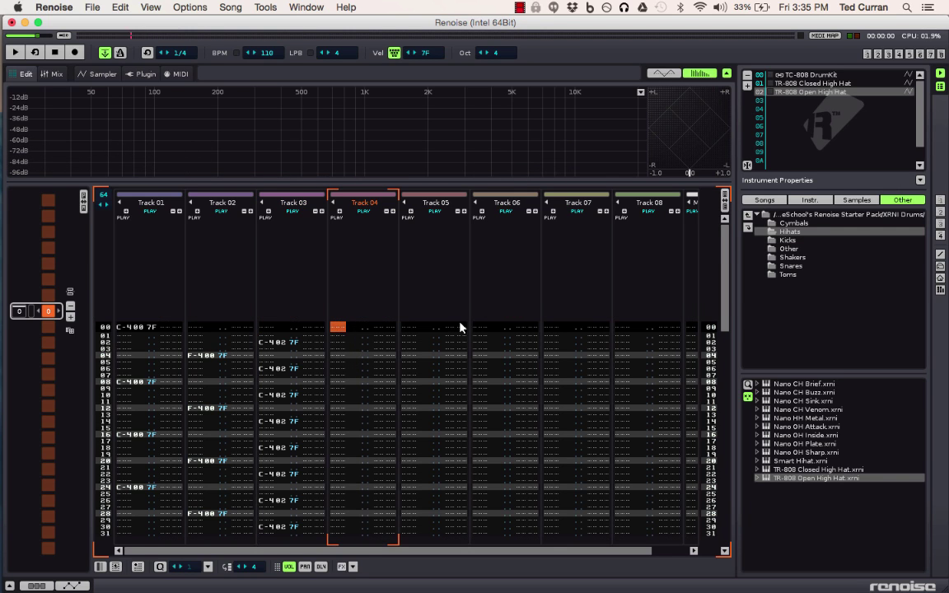
click(822, 84)
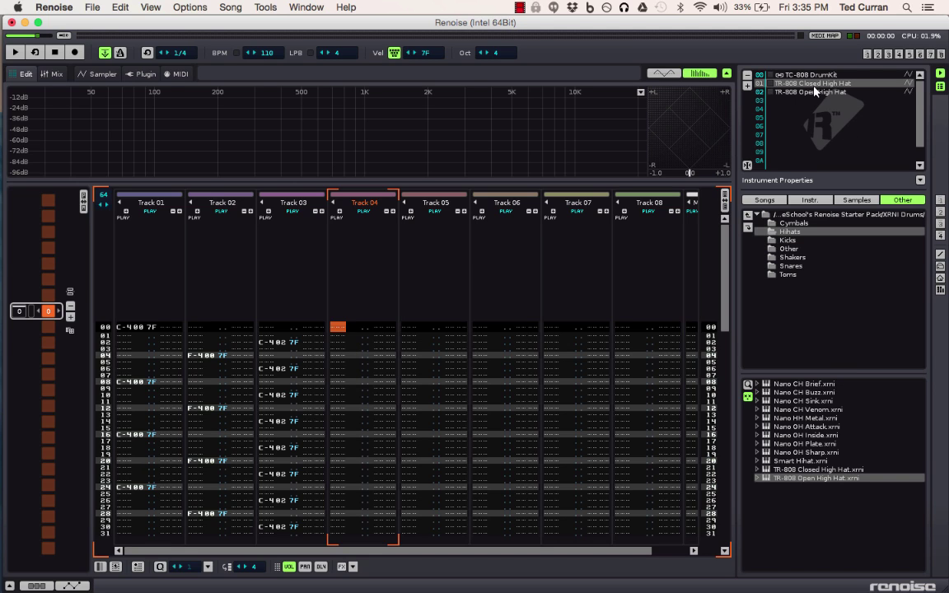
key(Escape)
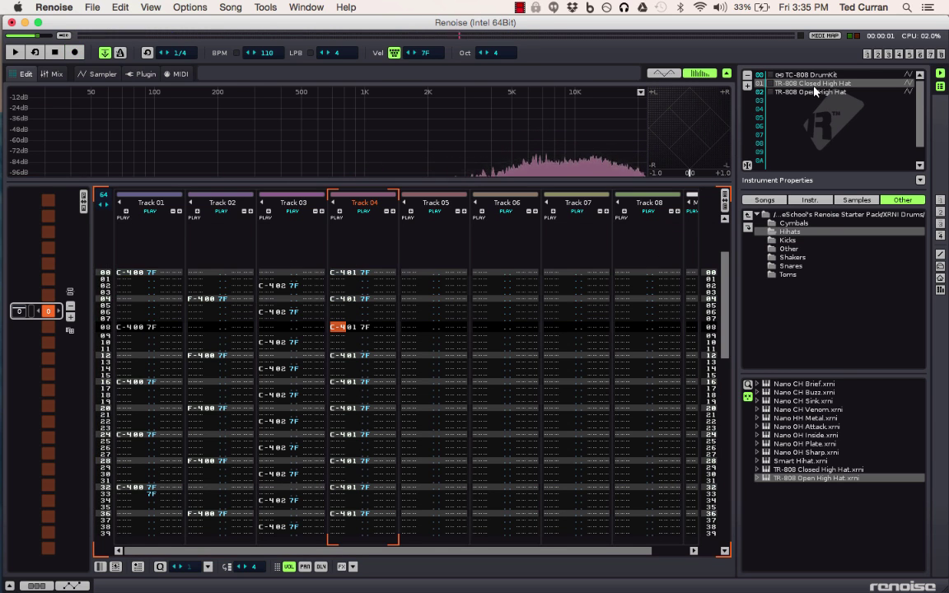
Step: Play back the pattern with the closed hi-hats every fourth row, then stop
key(space)
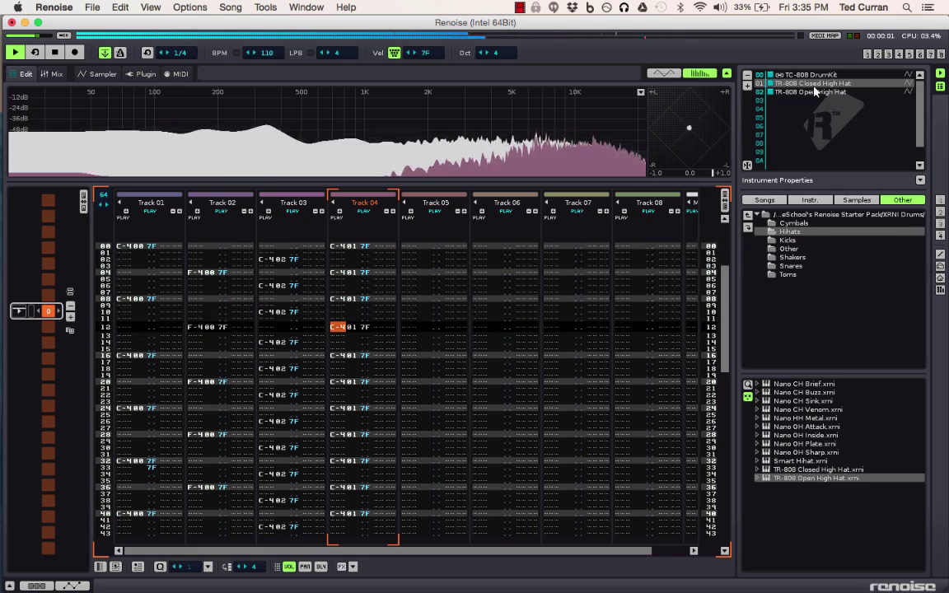
key(space)
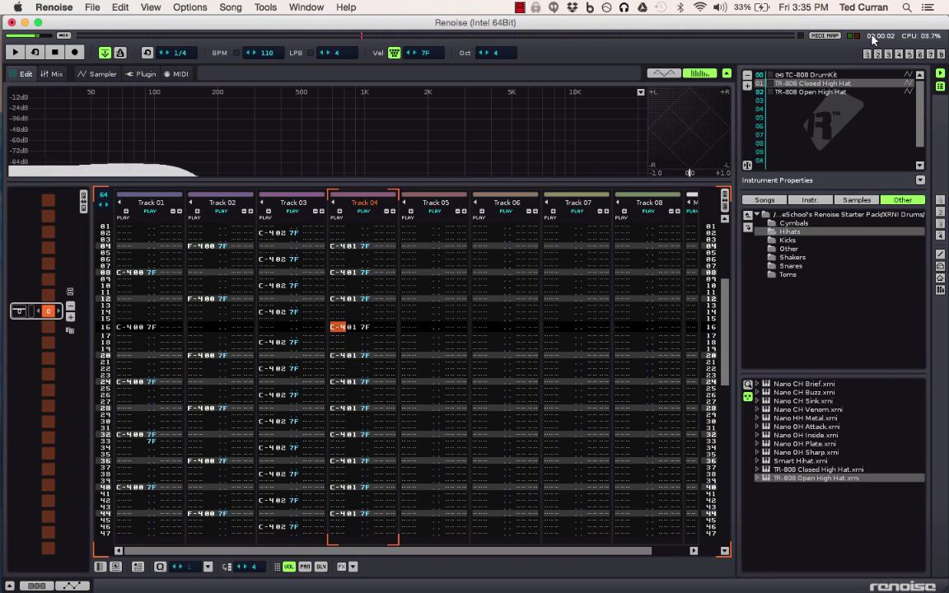
key(Tab)
Step: Load TR-808 Cymbal.xrni from the Cymbals folder as instrument 03
scroll(531, 262, up, 8)
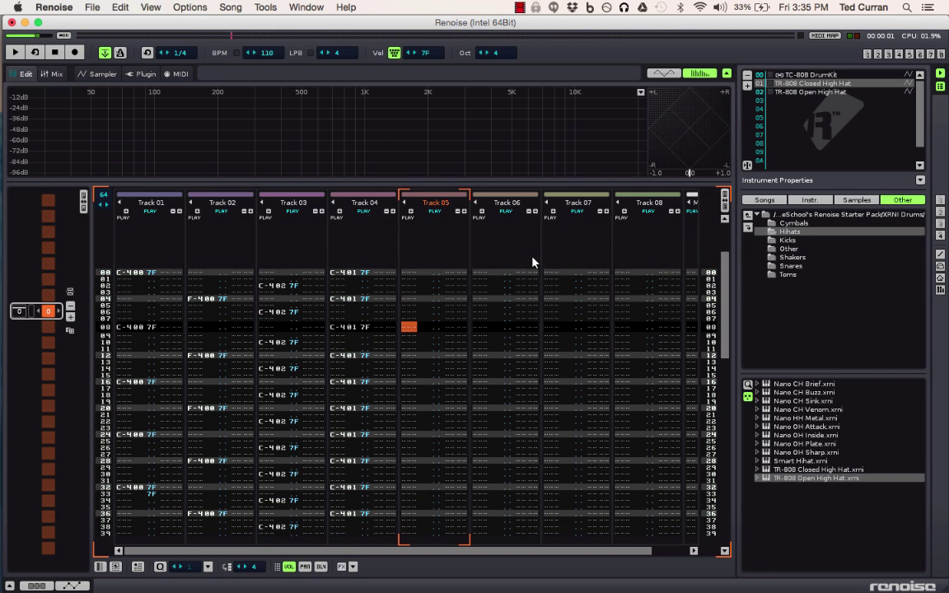
scroll(409, 279, up, 8)
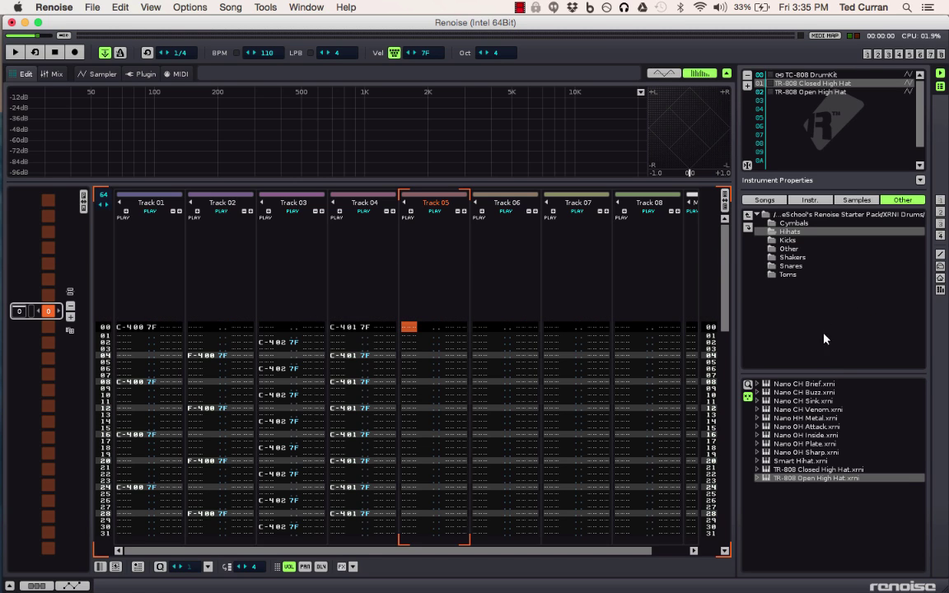
click(811, 223)
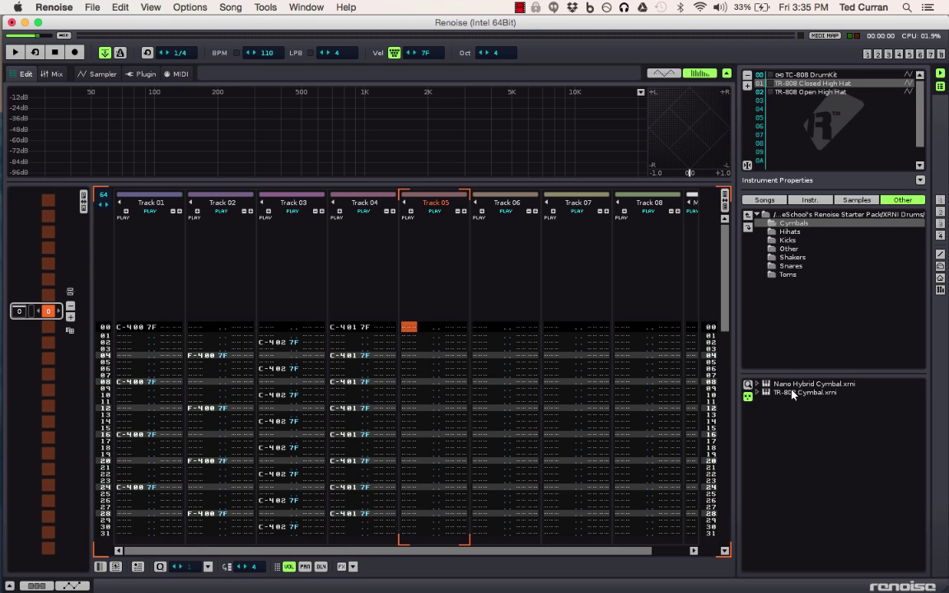
drag(792, 394, 773, 107)
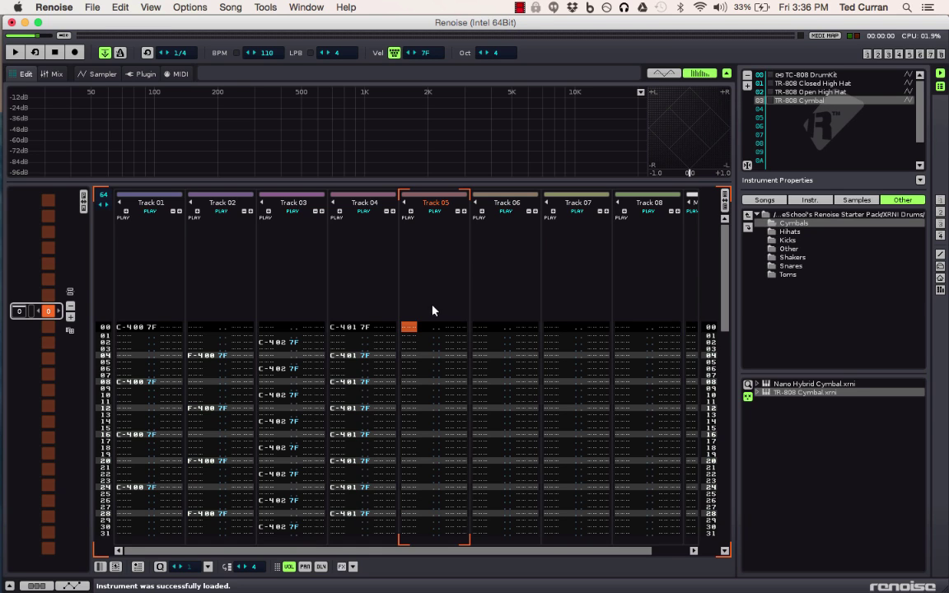
Step: Enter a C-4 03 cymbal hit at row 00 of Track 05 and play it back
key(Escape)
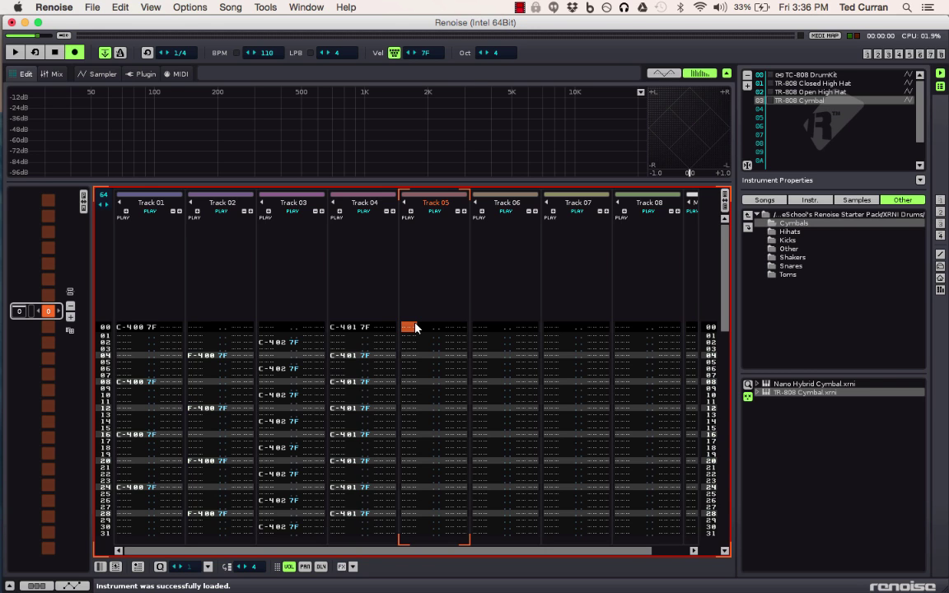
key(z)
key(Escape)
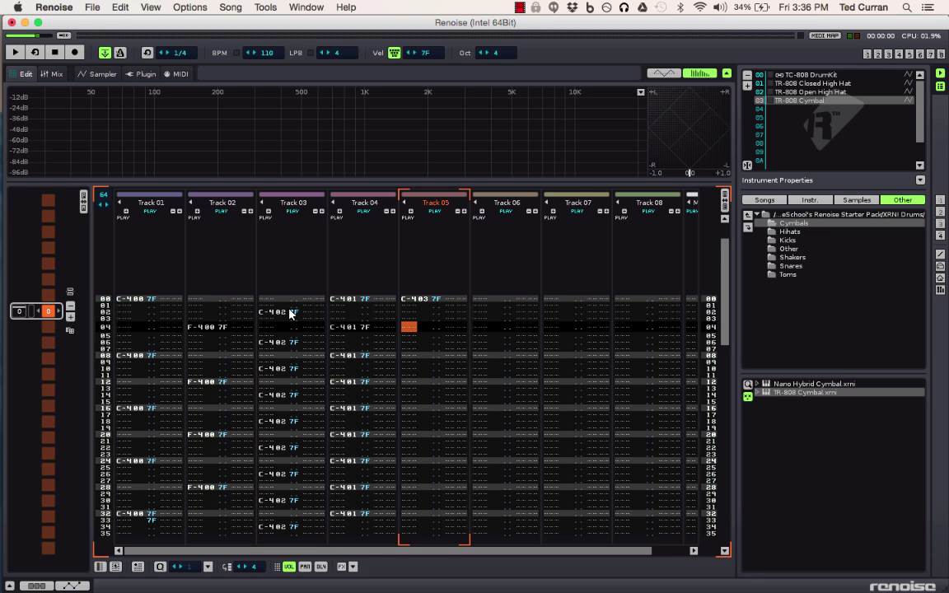
key(space)
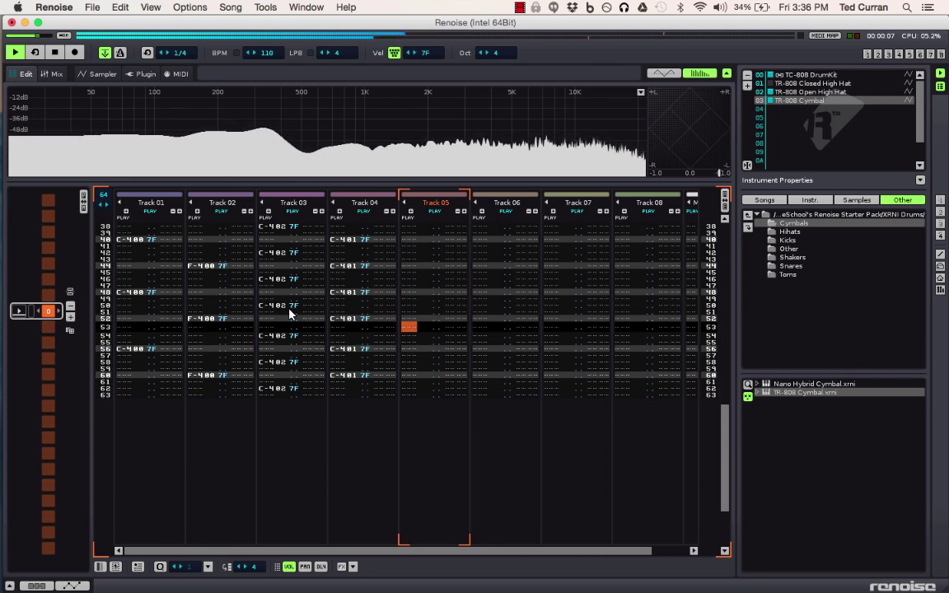
key(space)
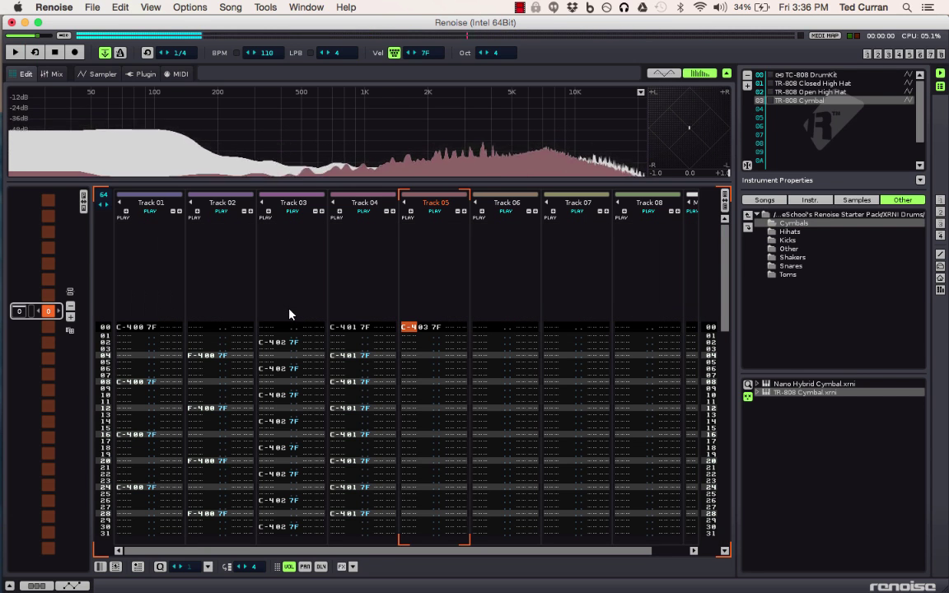
click(479, 330)
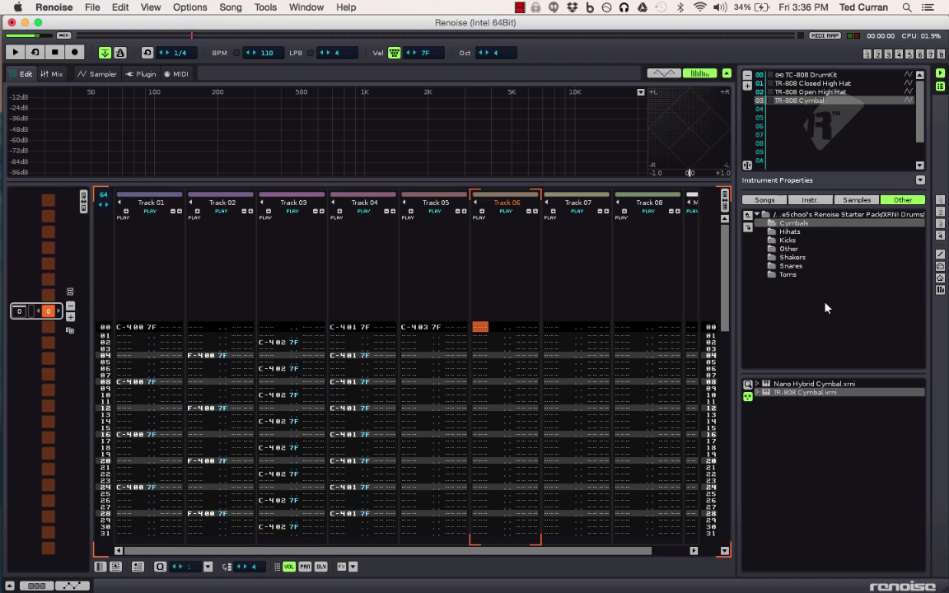
Step: Load Nano BD Flat.xrni from the Kicks folder into instrument slot 04, after trying Pressure and Dist
click(818, 109)
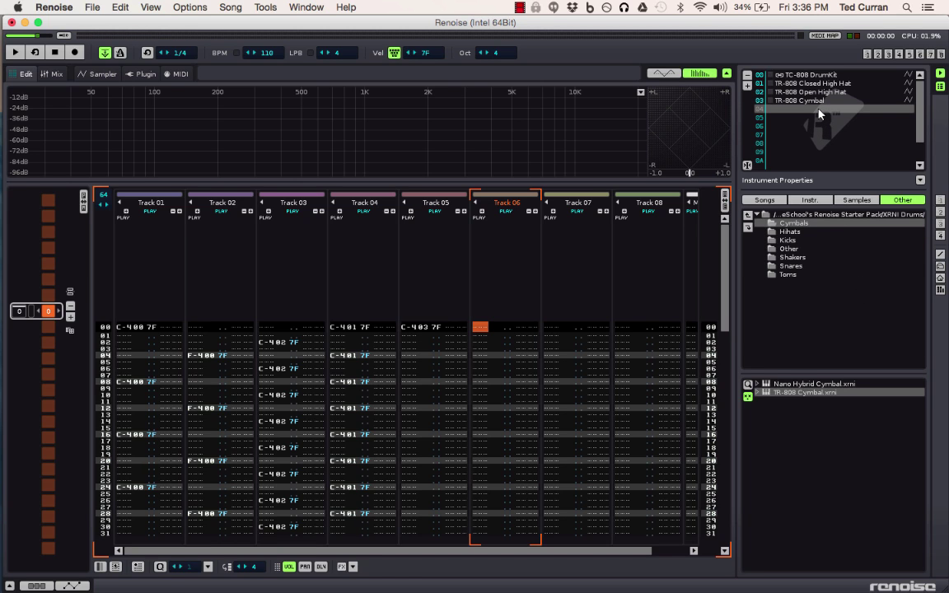
click(791, 242)
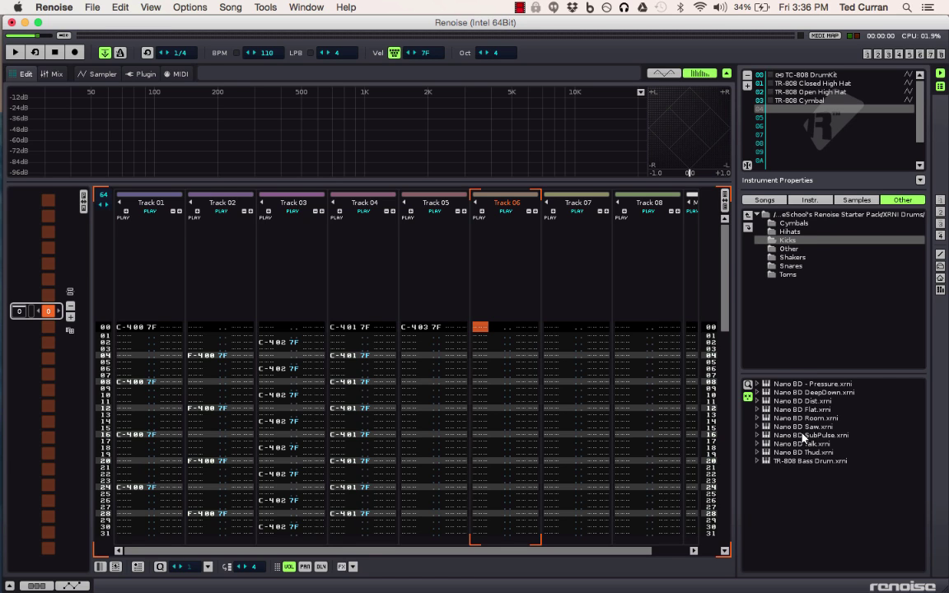
click(812, 385)
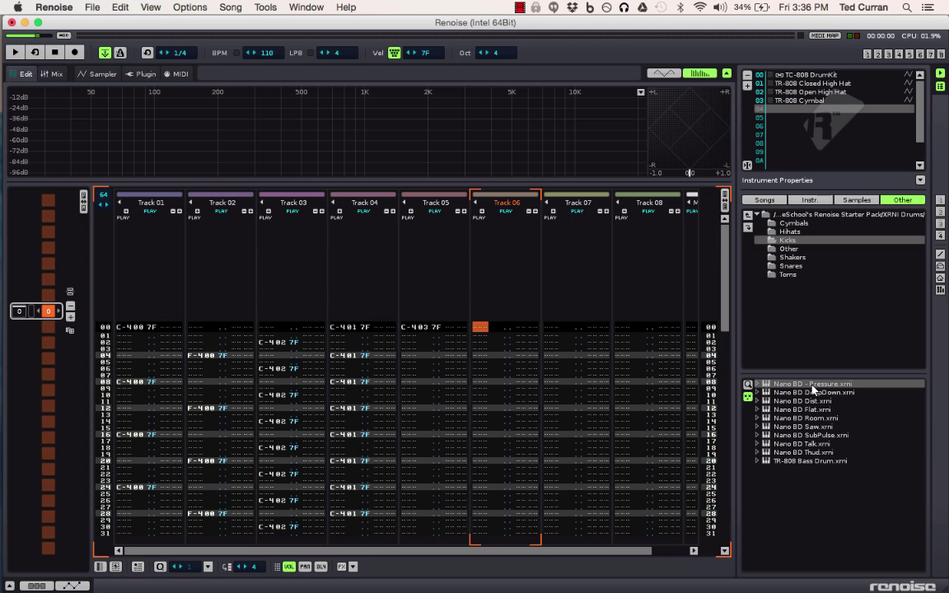
double_click(812, 387)
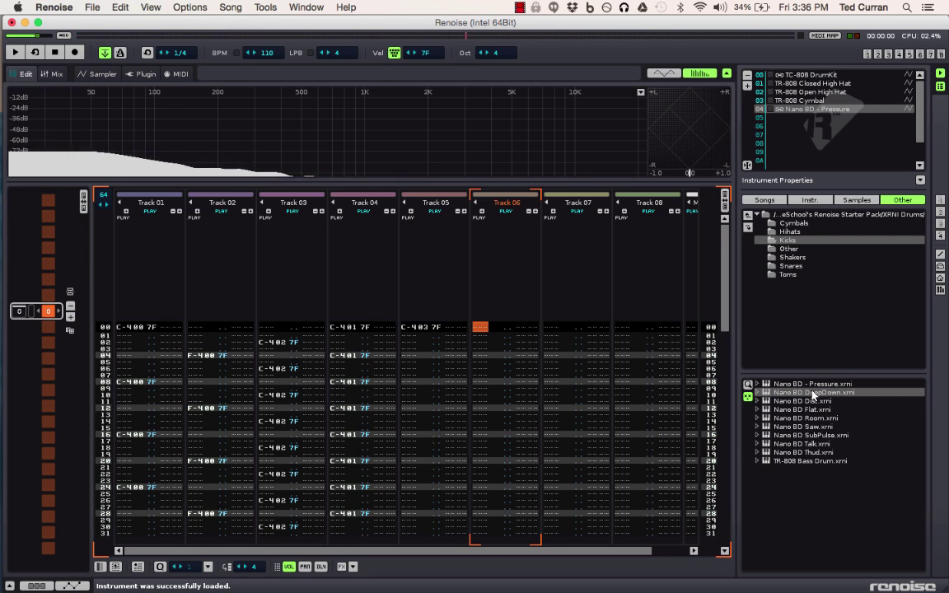
double_click(813, 403)
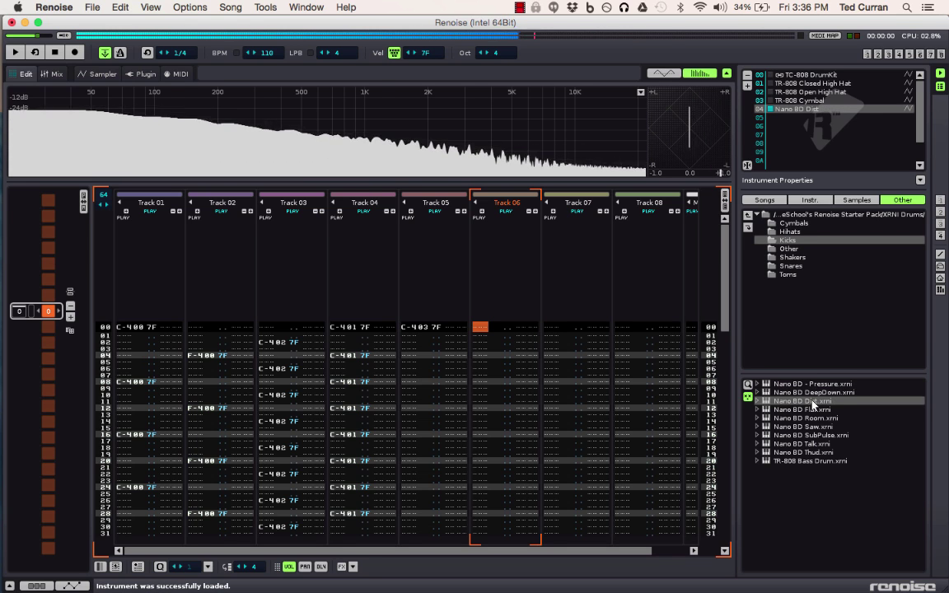
double_click(813, 410)
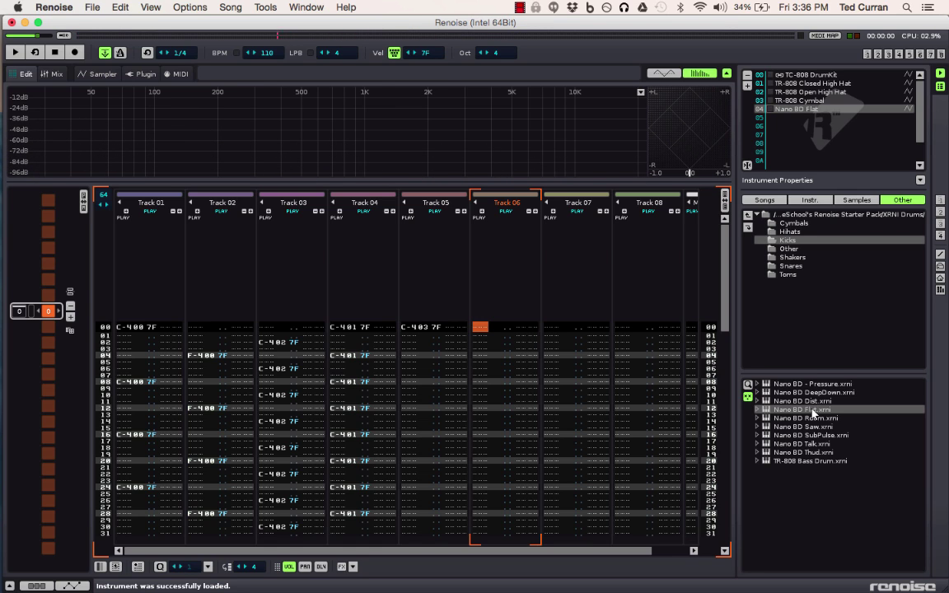
Step: Audition Nano BD Flat, then live-record C-4 kick hits into Track 06 with Edit mode on
click(814, 412)
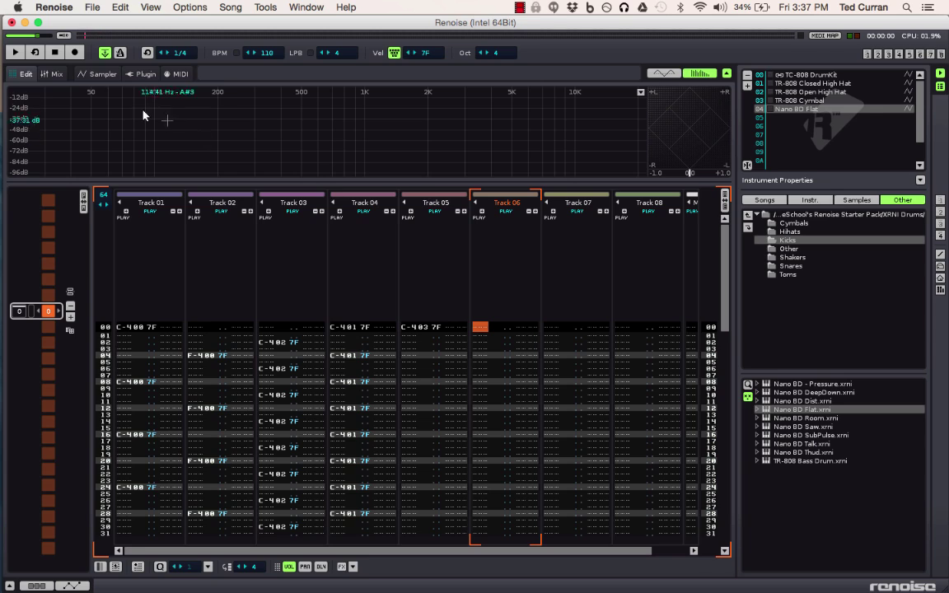
click(74, 52)
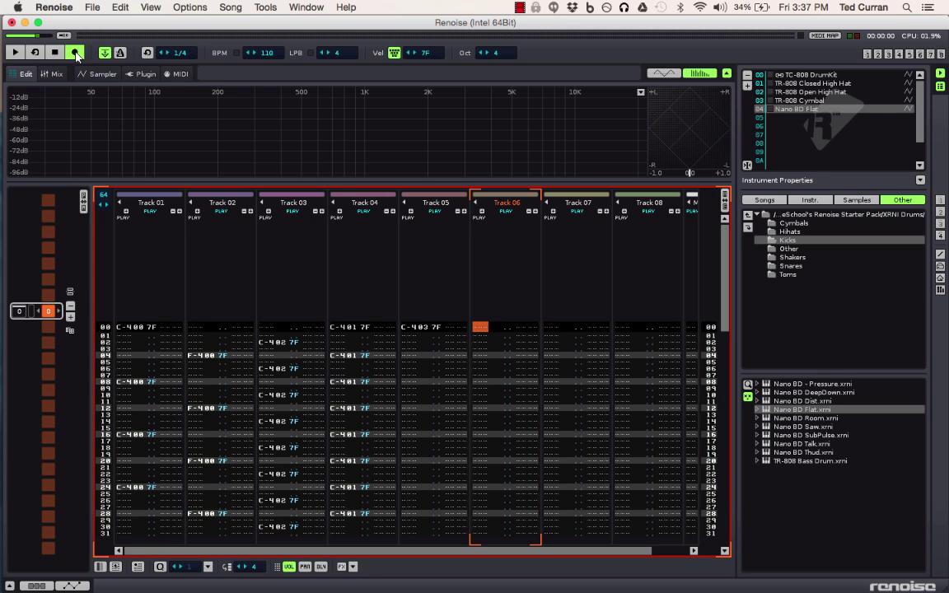
click(15, 54)
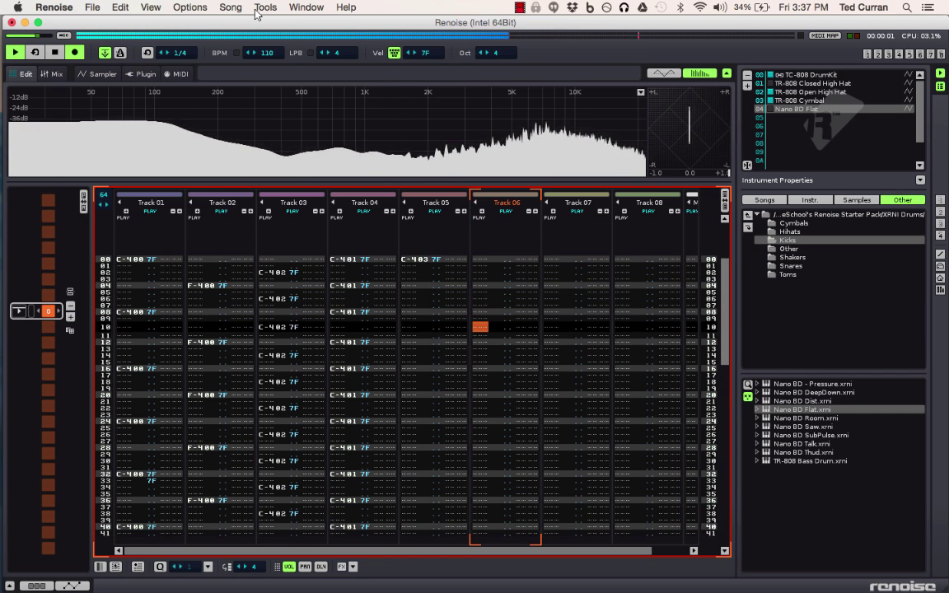
key(z)
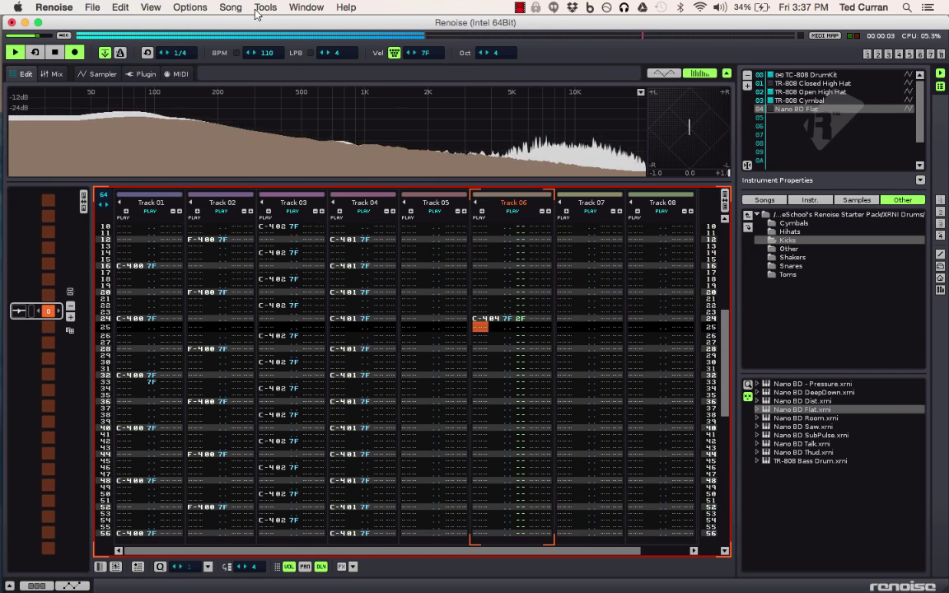
key(z)
key(z)
key(z)
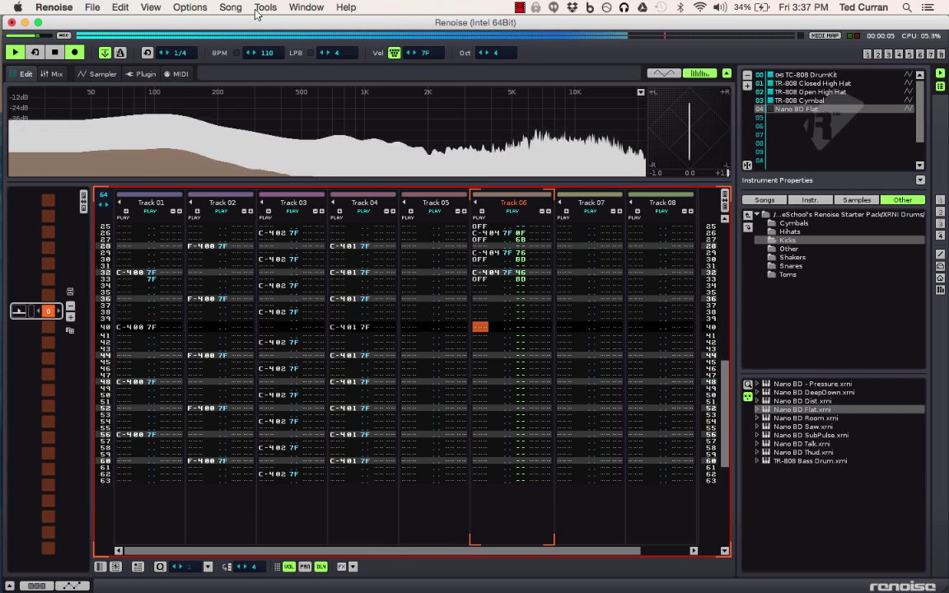
key(z)
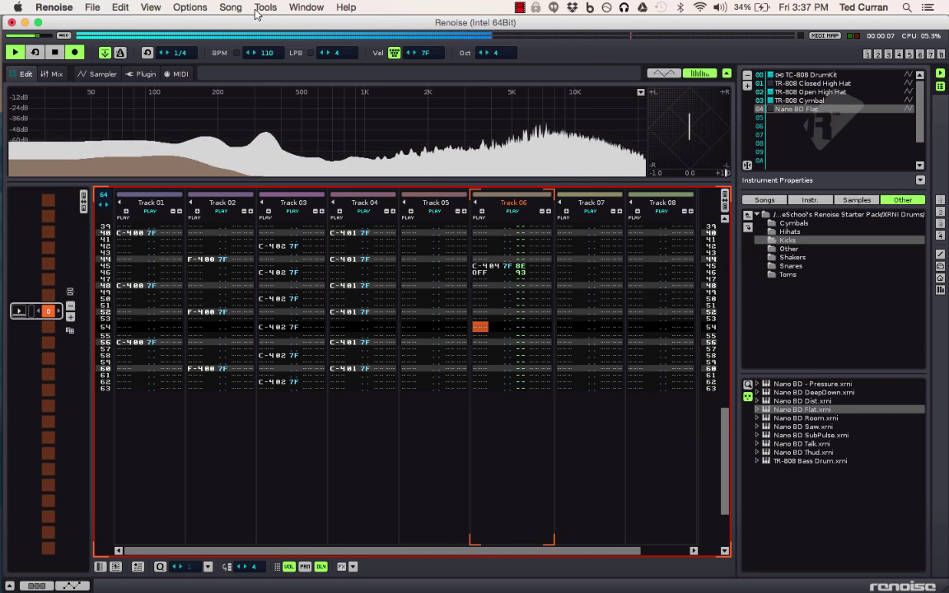
key(z)
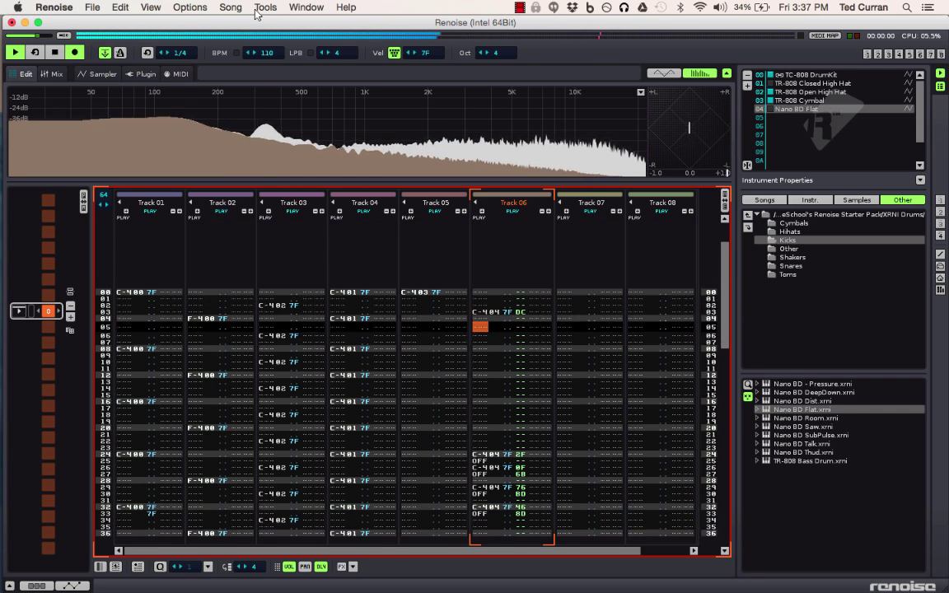
key(z)
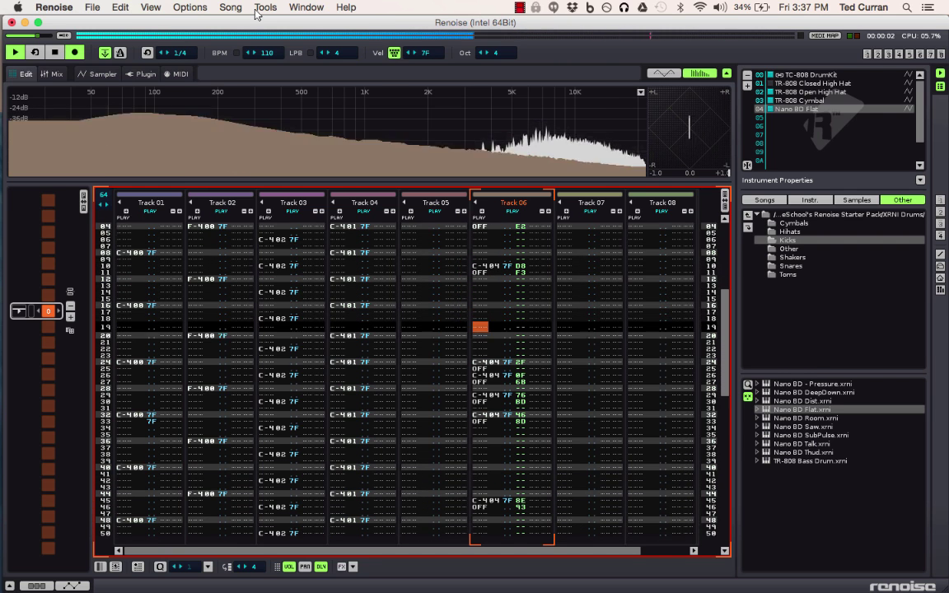
key(z)
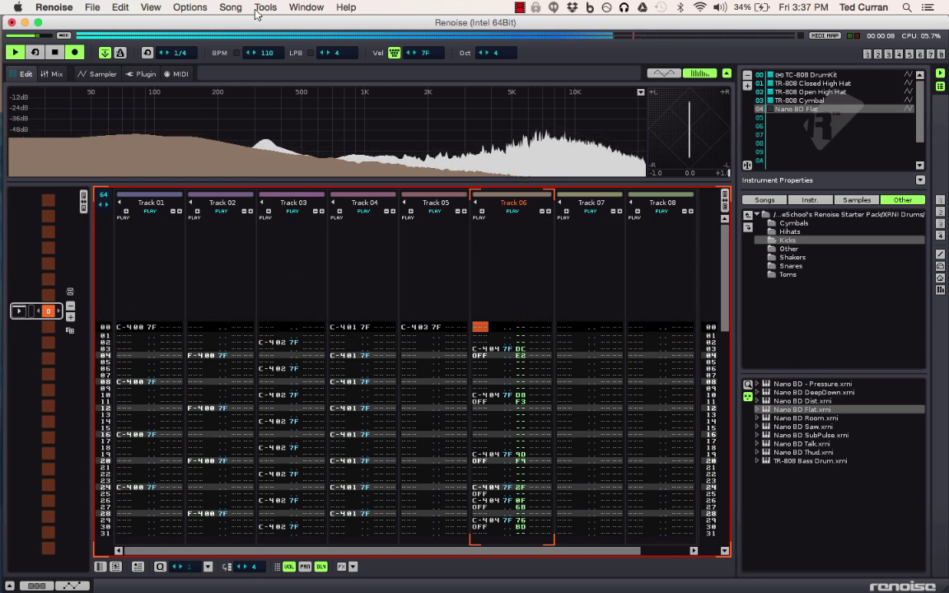
key(space)
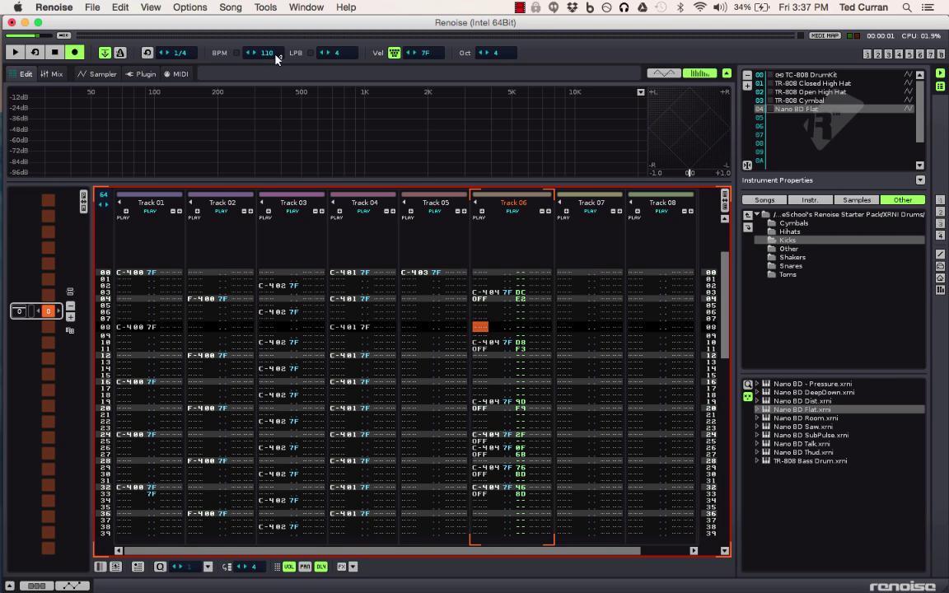
Step: Select Track 06's note column and delete the kick note at row 10
key(Down)
key(Down)
right_click(497, 320)
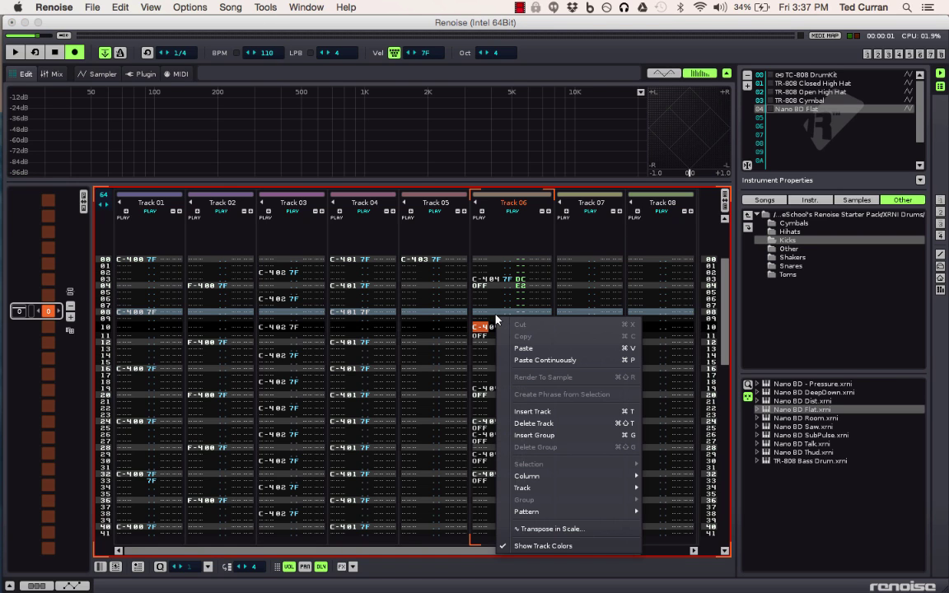
mouse_move(536, 476)
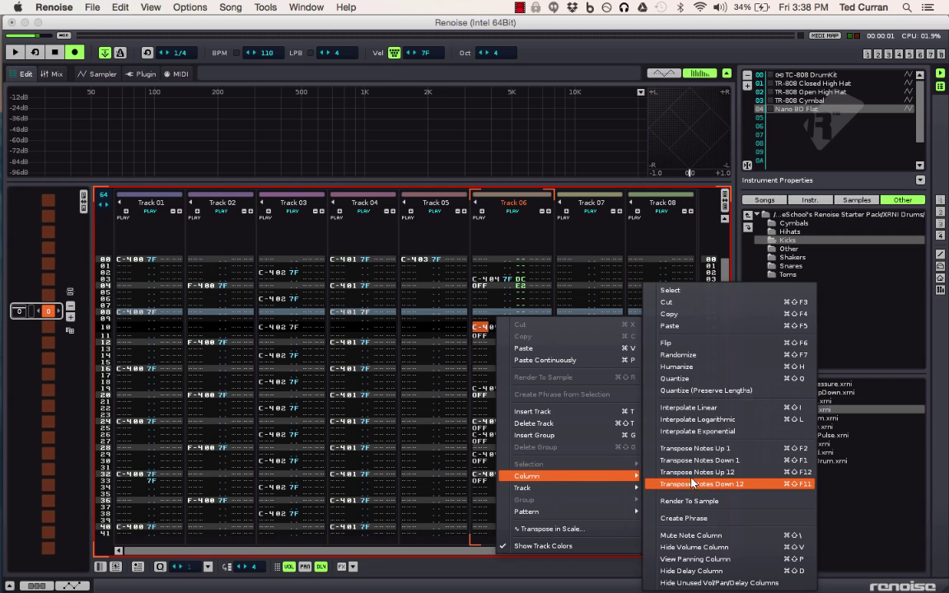
click(708, 291)
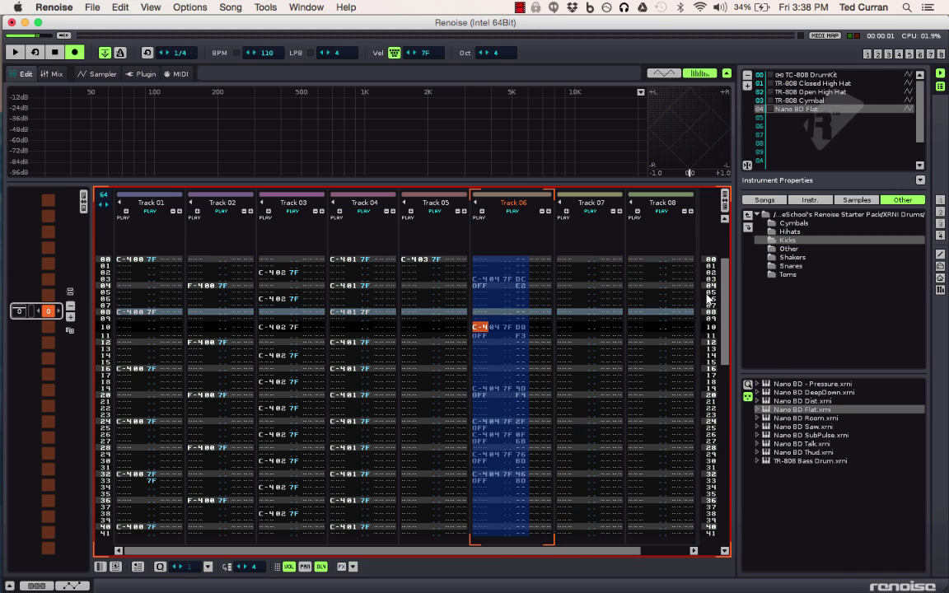
key(Delete)
Step: Change the edit step and delete the remaining recorded kicks and note-offs down Track 06
scroll(707, 300, up, 4)
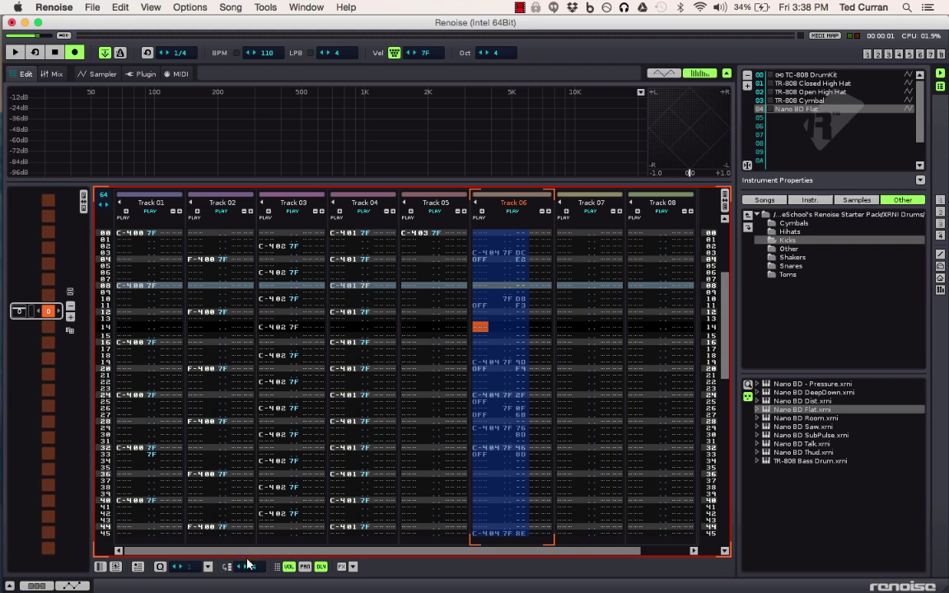
click(253, 566)
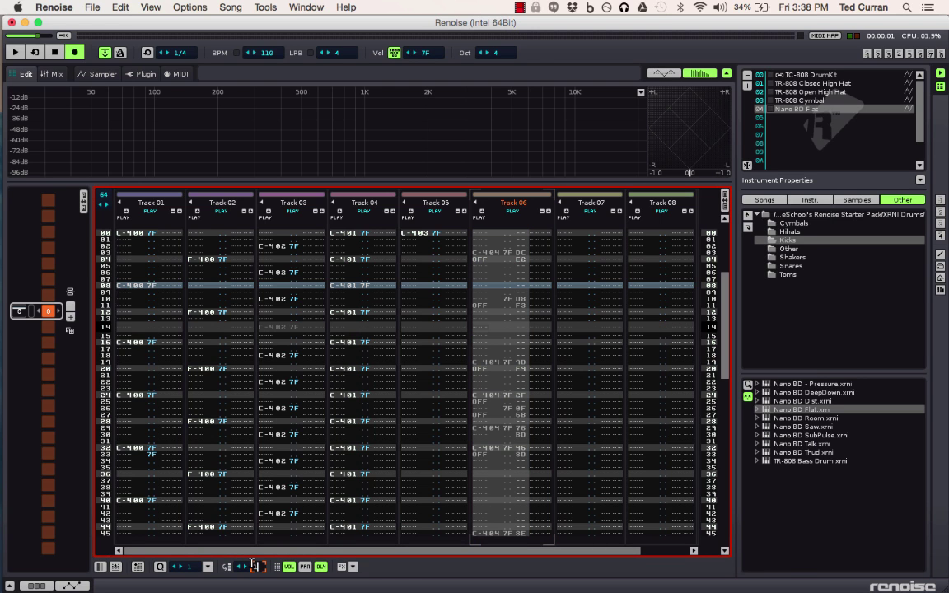
key(Return)
key(Down)
key(Down)
key(Down)
key(Down)
key(Down)
key(Down)
key(Down)
key(Down)
key(Down)
key(Down)
key(Down)
key(Down)
key(Down)
key(Down)
key(Down)
key(Down)
key(Down)
key(Down)
key(Down)
key(Down)
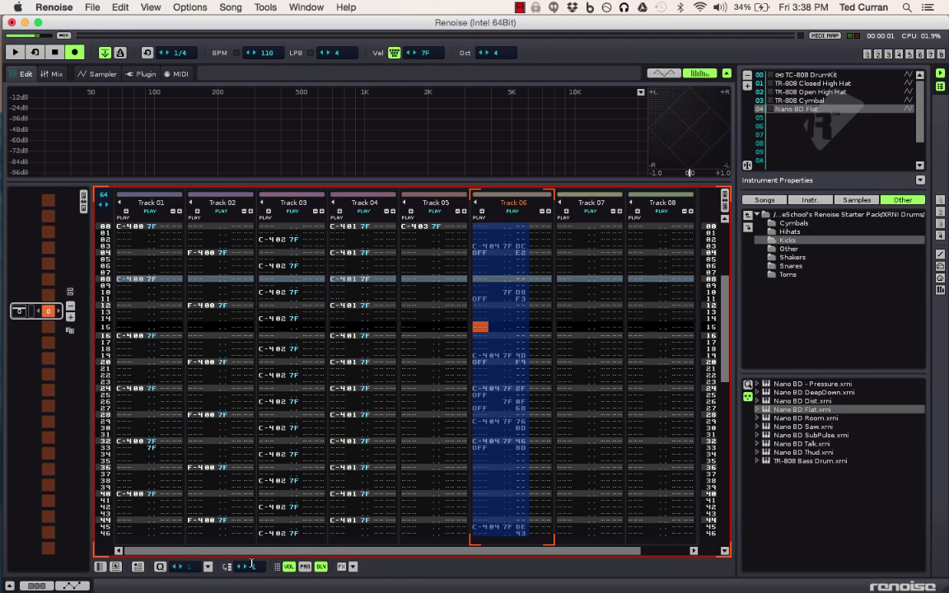
key(Down)
key(Down)
key(Down)
key(Down)
key(Down)
key(Down)
key(Down)
key(Down)
key(Down)
key(Down)
key(Down)
key(Down)
key(Down)
key(Down)
key(Down)
key(Down)
key(Down)
key(Down)
key(Down)
key(Down)
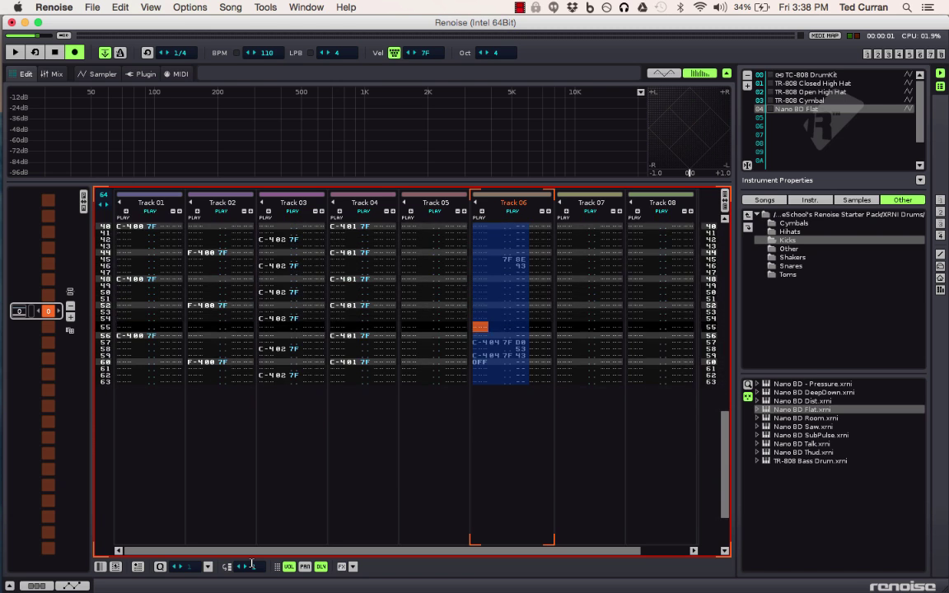
key(Down)
key(Down)
key(Down)
key(Down)
key(Down)
key(Down)
key(Down)
key(Down)
key(Down)
key(Down)
key(Down)
key(Down)
key(Down)
key(Down)
key(Down)
key(Down)
key(Down)
key(Down)
key(Down)
key(Down)
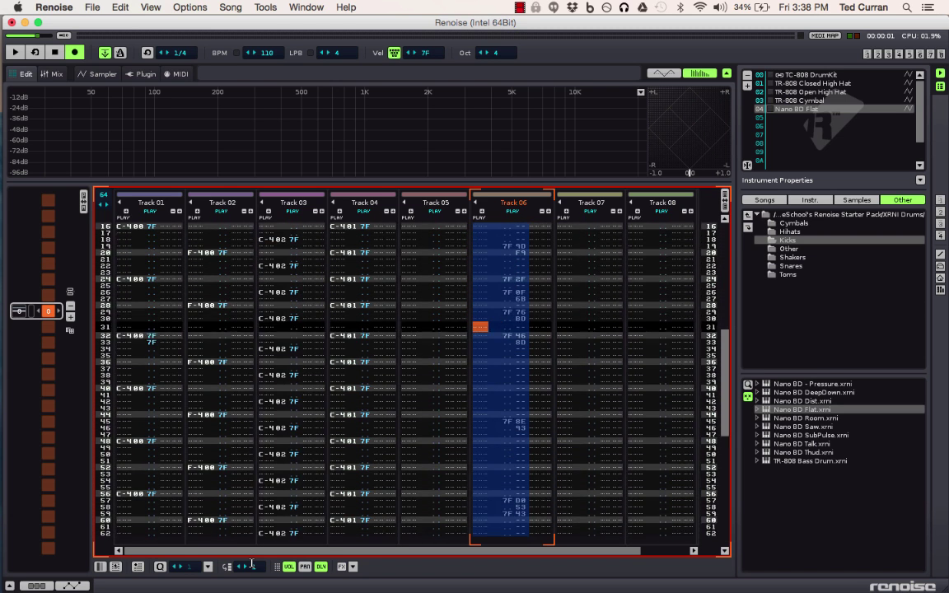
key(Down)
key(Down)
key(Down)
key(Down)
key(Down)
key(Down)
key(Down)
key(Down)
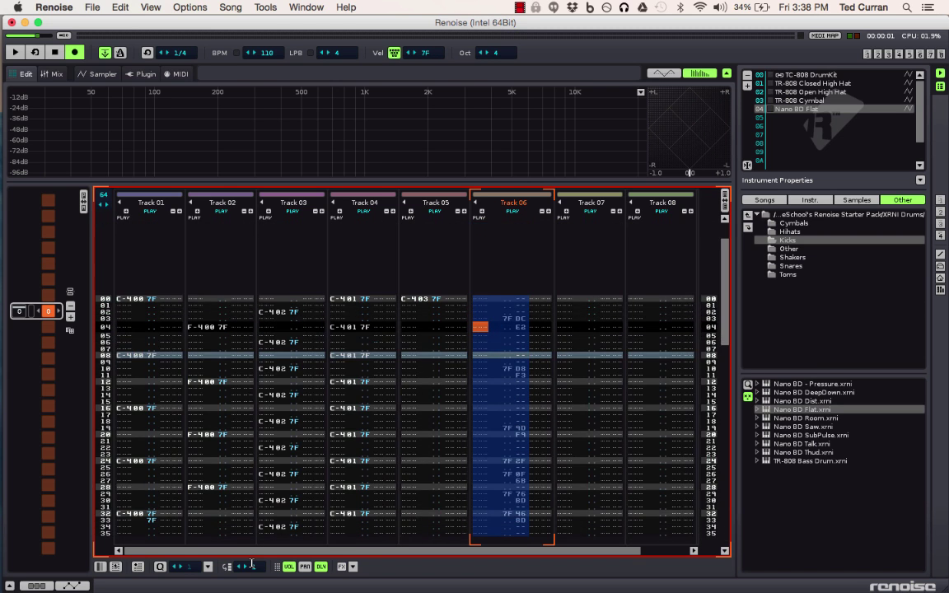
key(Up)
key(Up)
key(Up)
key(Up)
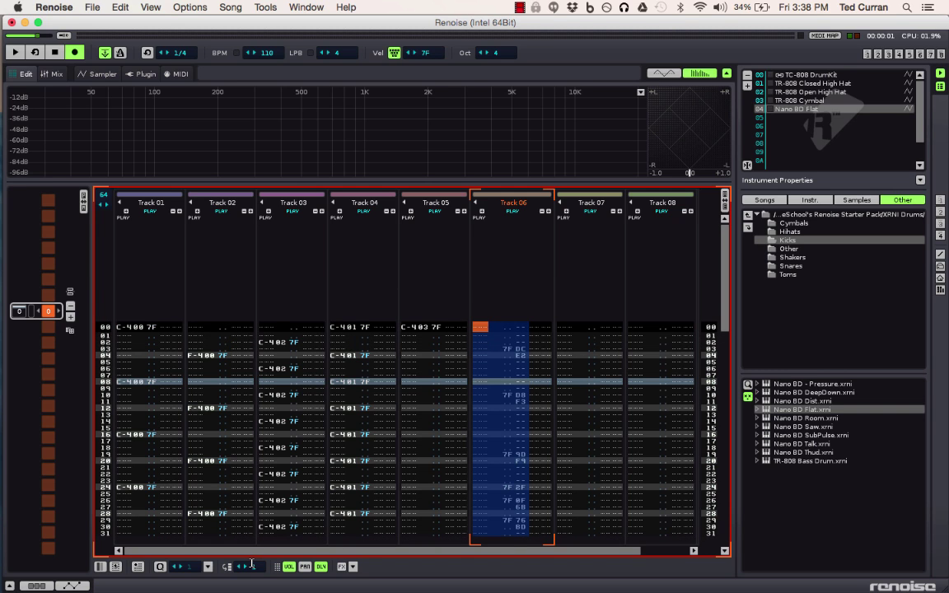
Step: Live-record a new take of Nano BD Flat kicks into Track 06 at rows 02, 21, 25 and 37
key(space)
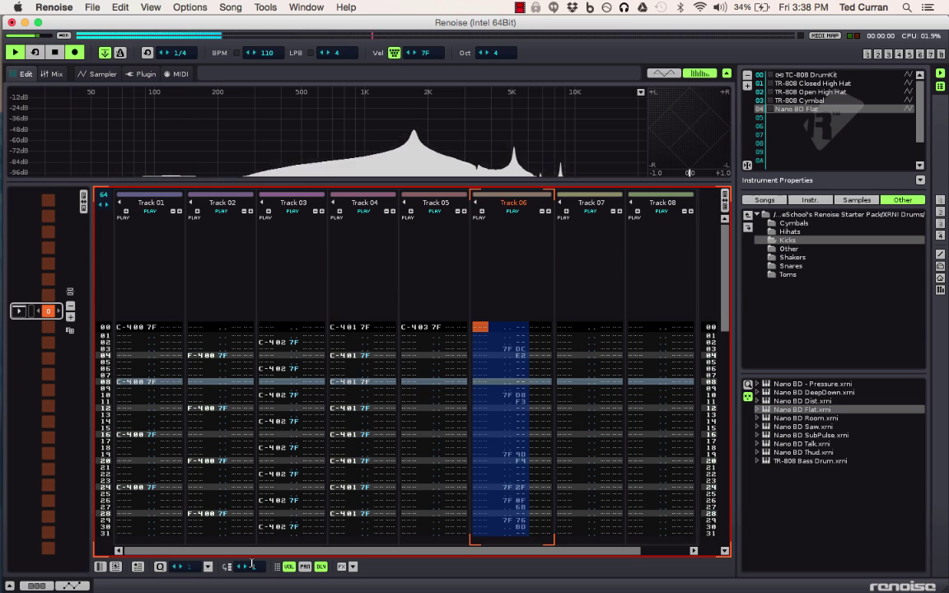
key(z)
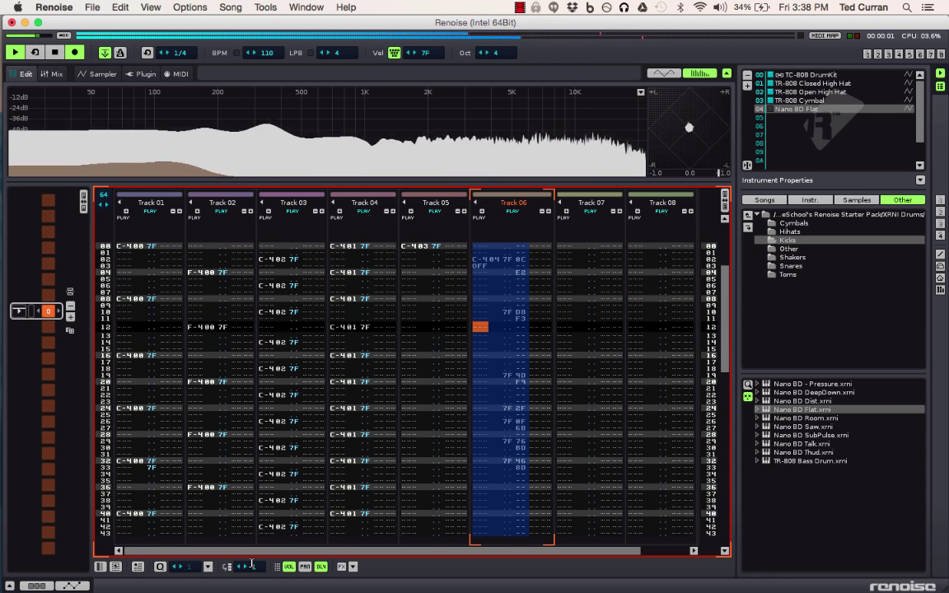
key(z)
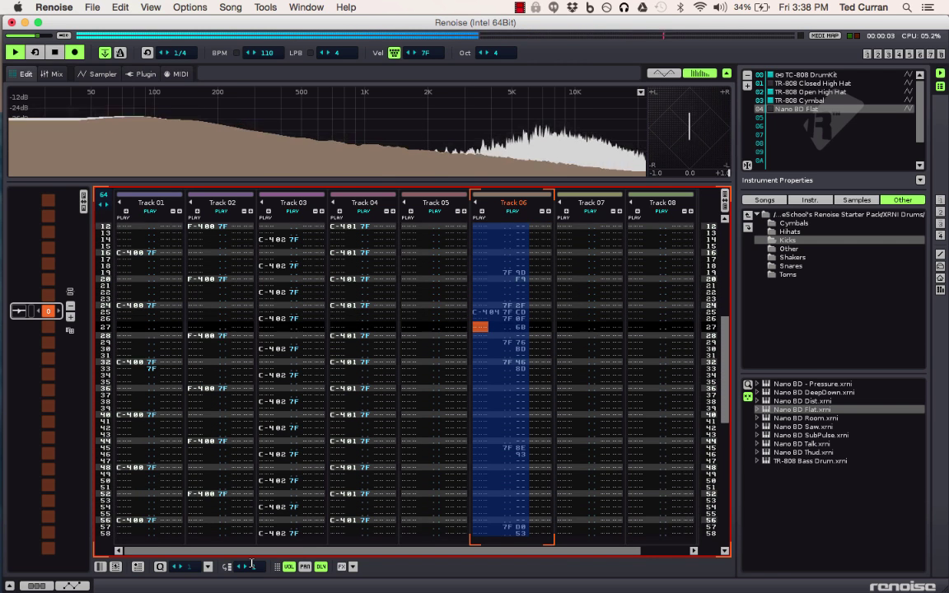
key(z)
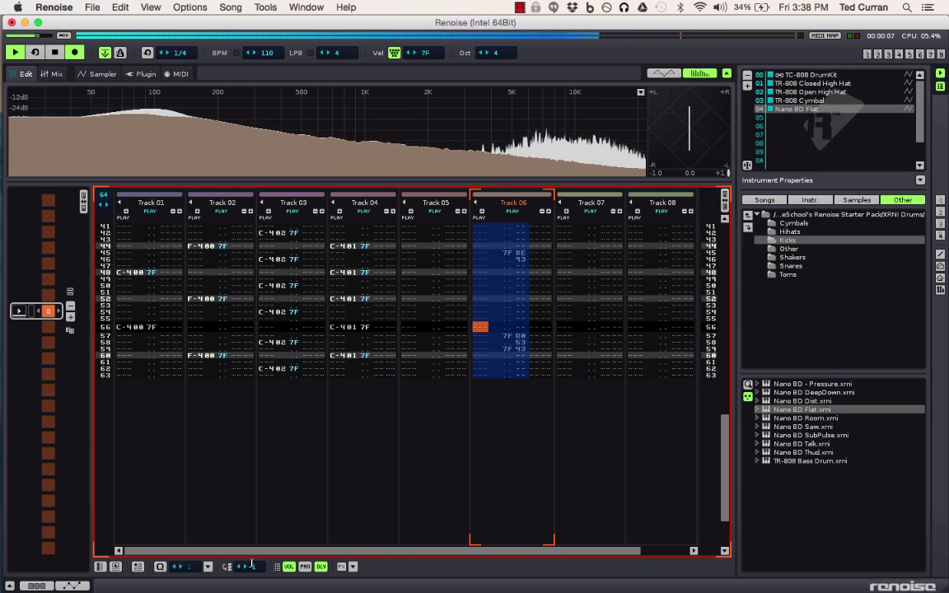
key(z)
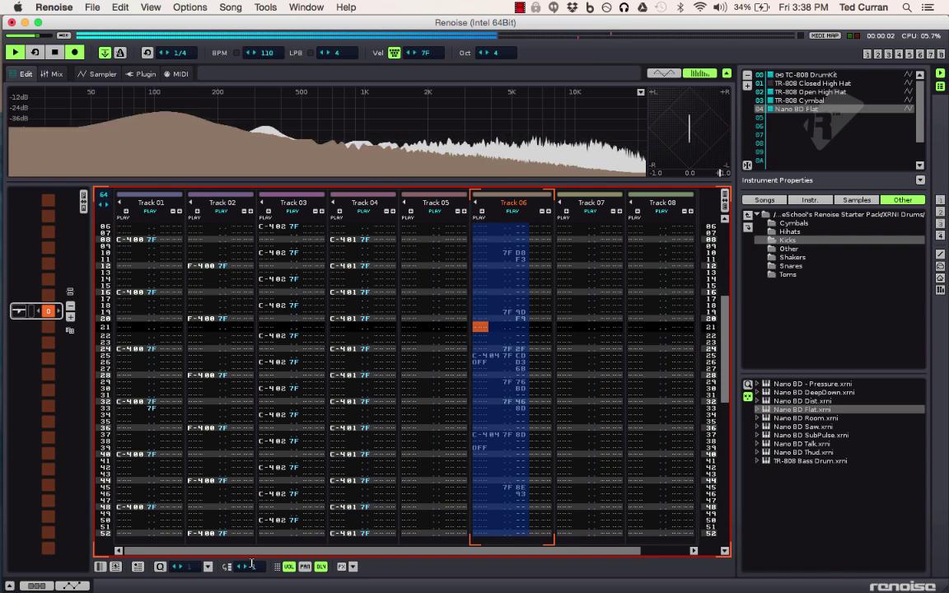
key(z)
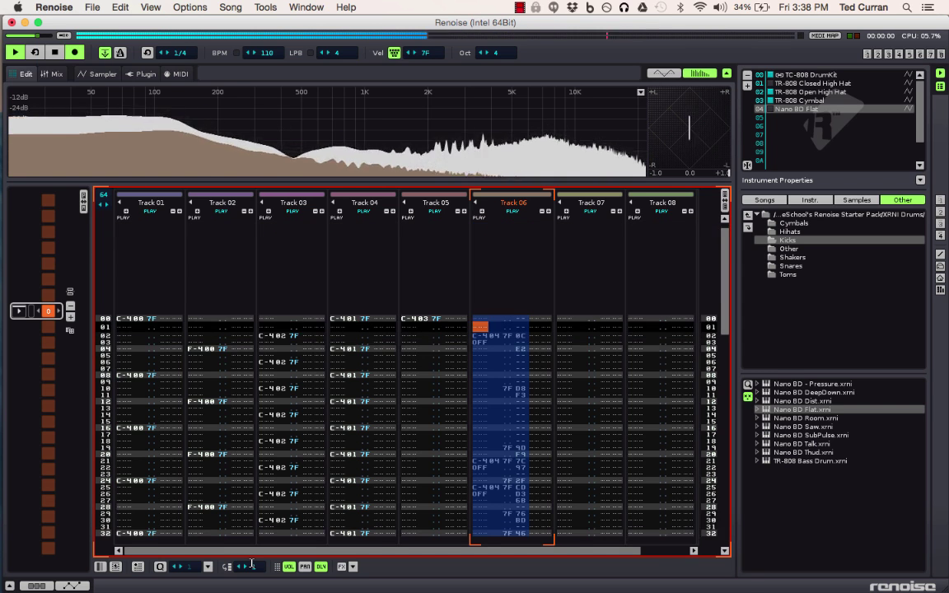
key(space)
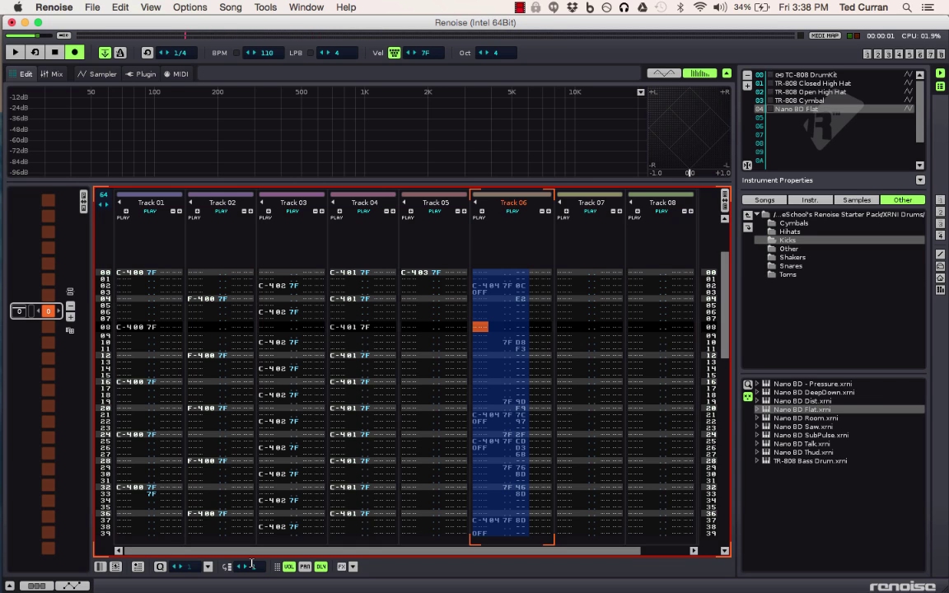
Step: Turn off Edit mode in the transport bar, keeping the new Track 06 kick take
click(74, 52)
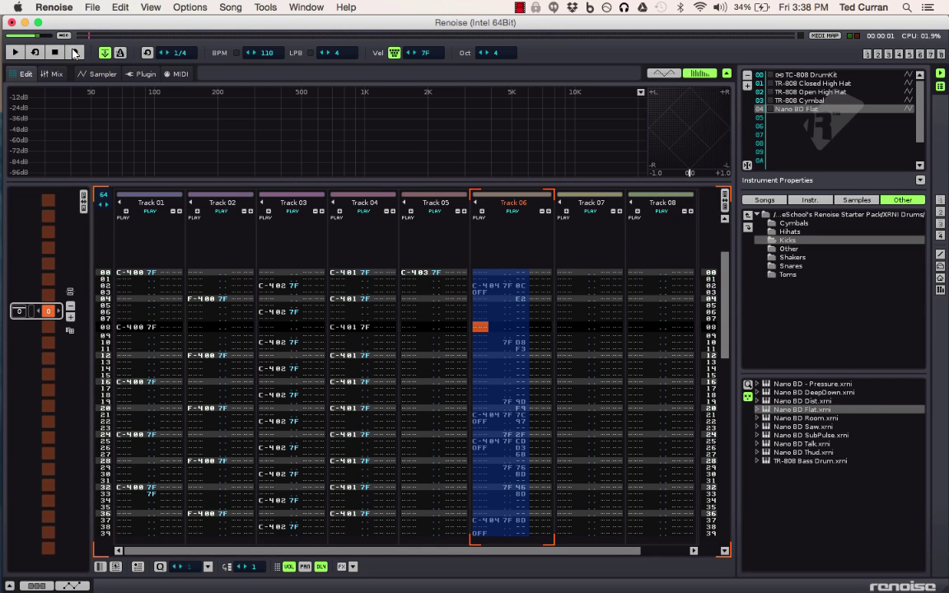